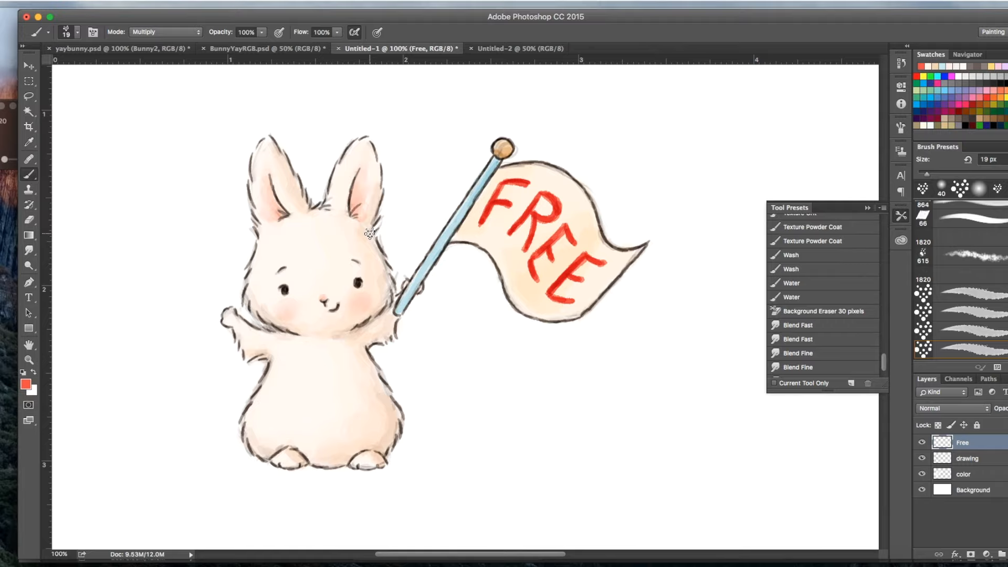
Step: Toggle the visibility of the drawing and color layers to examine what each one contains
click(359, 167)
key(super+z)
click(922, 458)
click(923, 458)
click(923, 475)
click(923, 475)
Step: Duplicate the drawing and color layers together into the Untitled-2 document
click(974, 460)
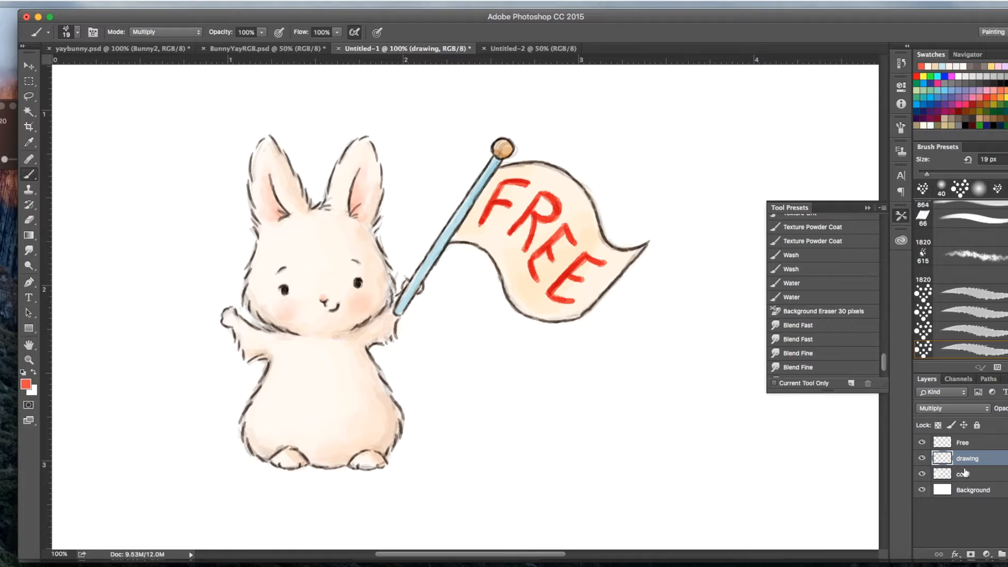
shift+click(965, 473)
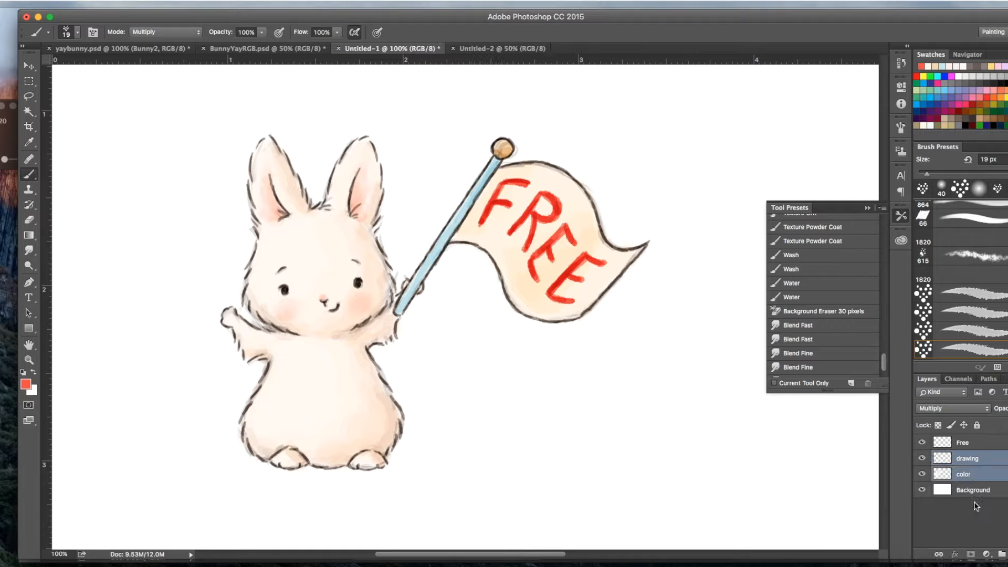
right_click(975, 465)
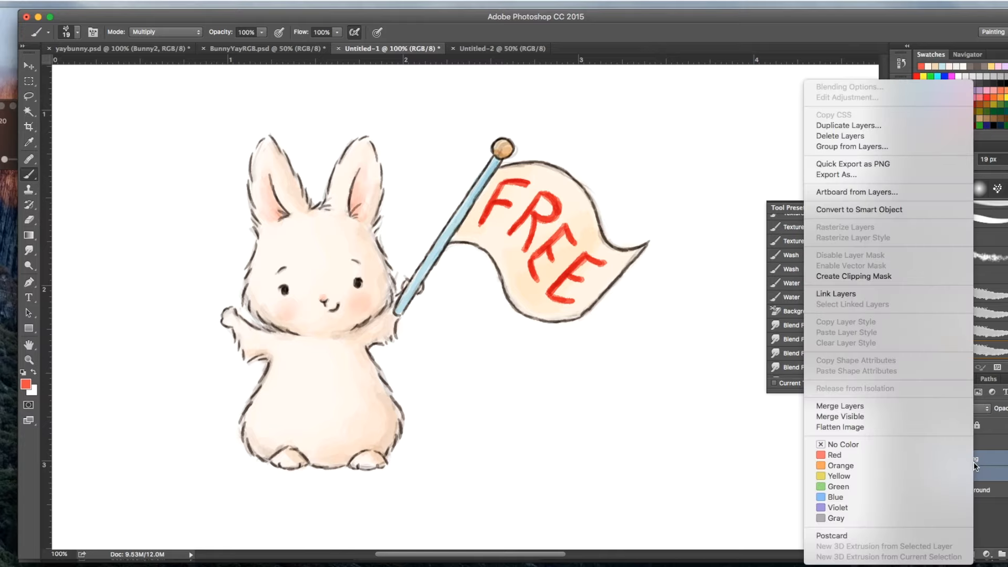
click(839, 126)
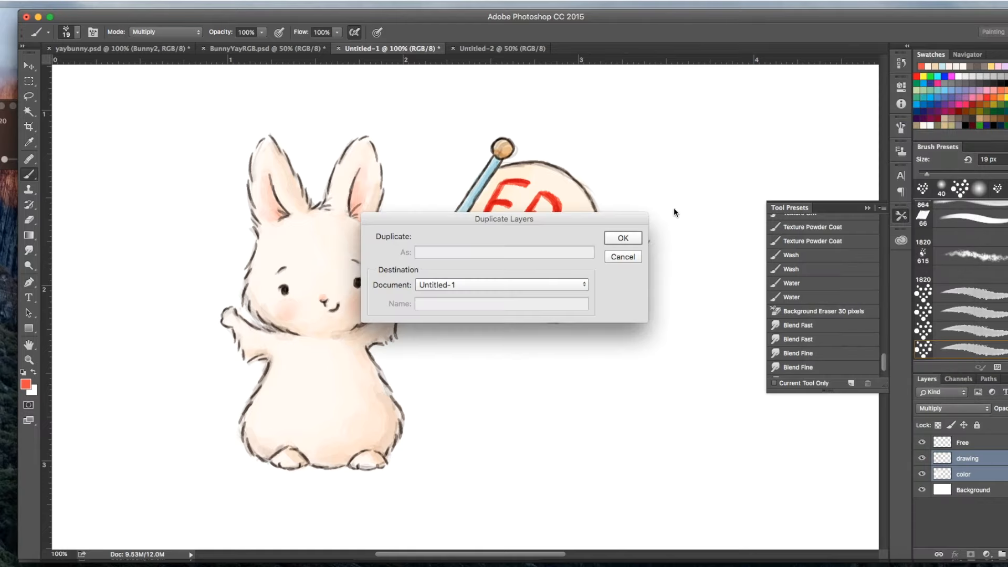
click(429, 287)
click(440, 293)
click(534, 288)
click(524, 284)
click(622, 238)
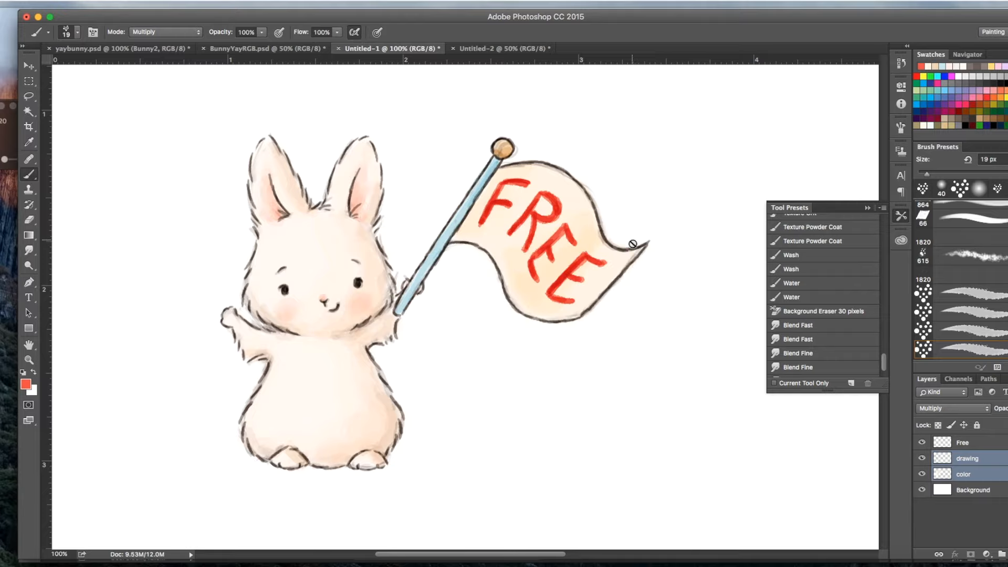
Step: In the Untitled-2 document, merge the duplicated drawing and color layers into a single layer
click(525, 48)
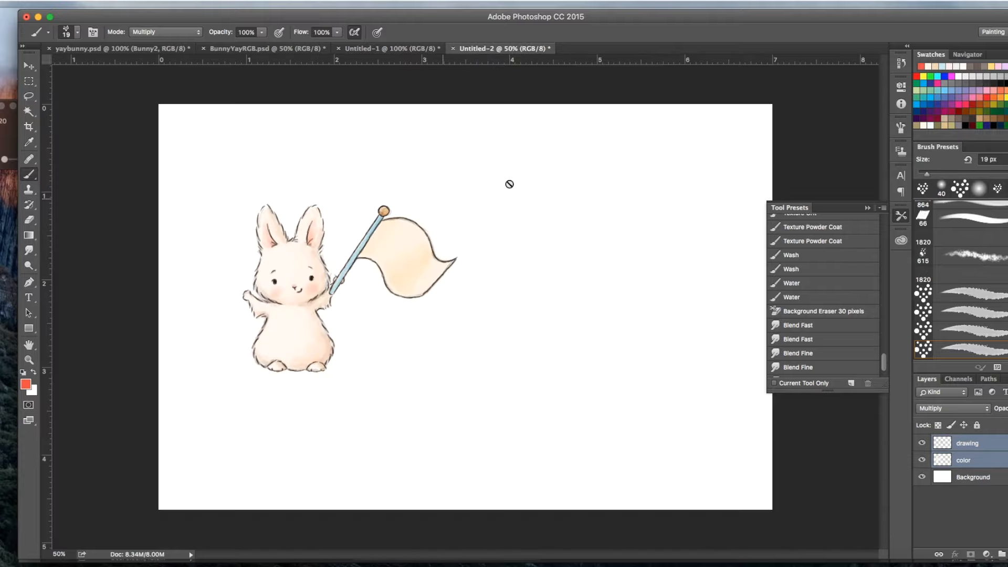
key(super+1)
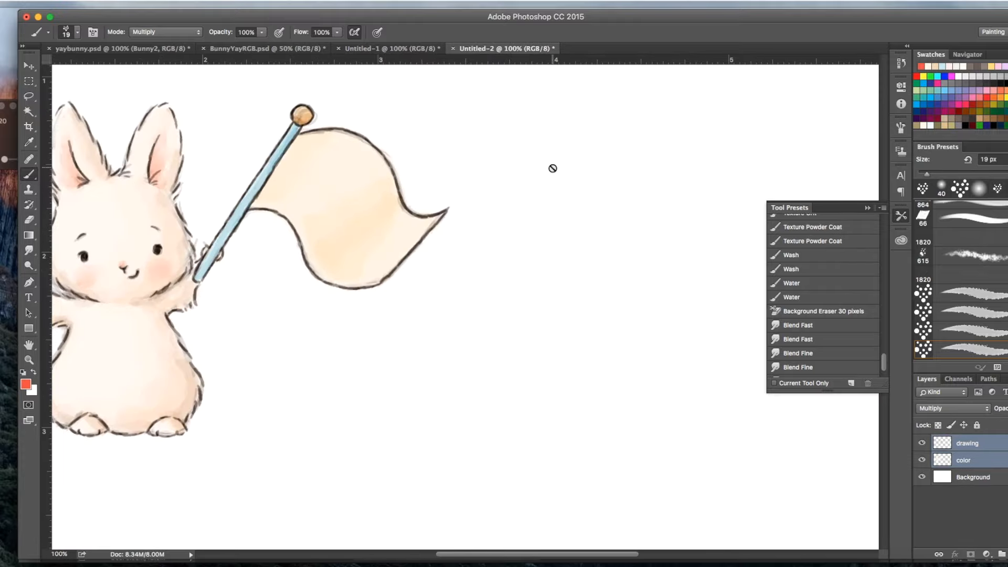
key(super+minus)
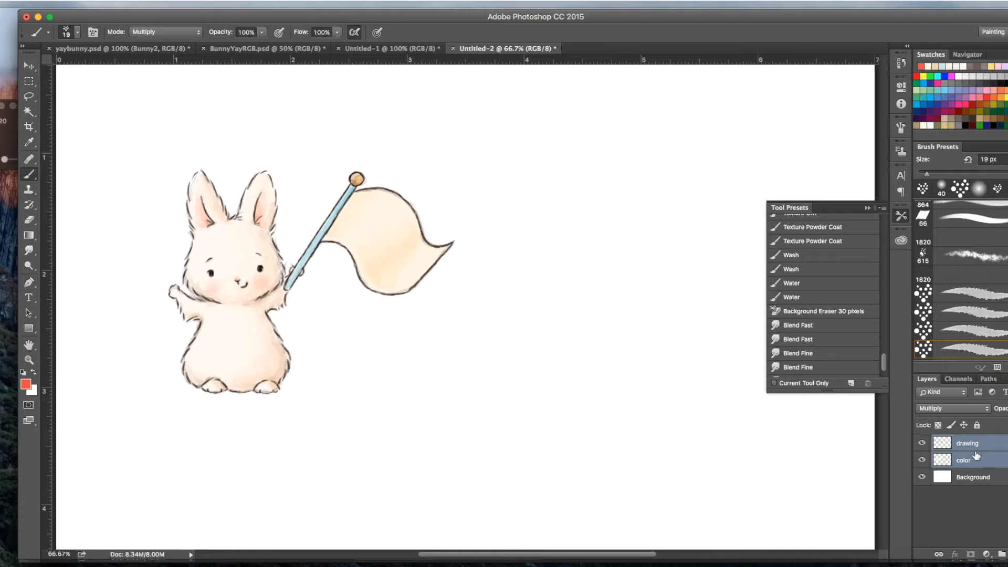
key(super+e)
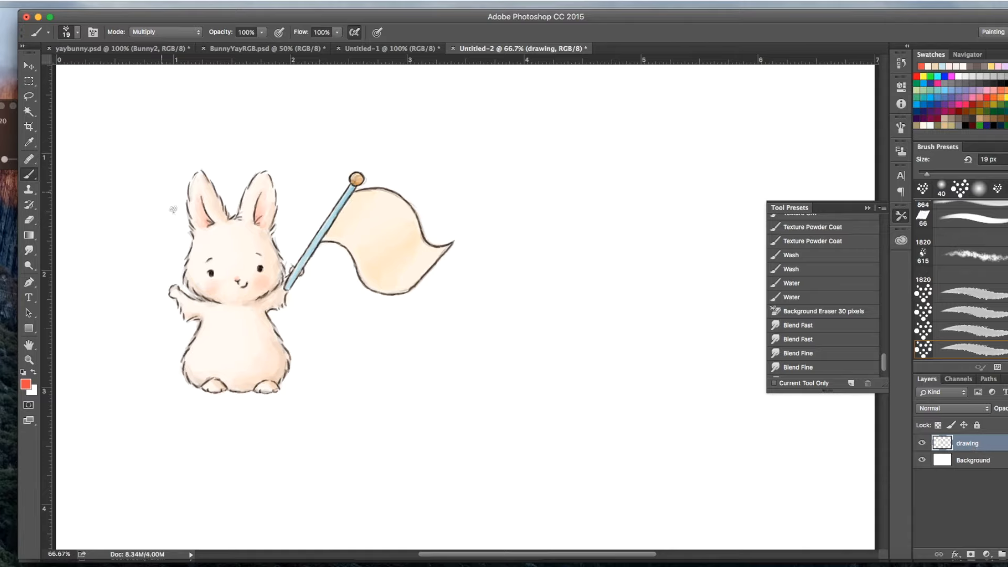
Step: Move the merged bunny-and-flag drawing a little inward from the page's left side
click(29, 65)
mouse_move(218, 272)
mouse_down()
mouse_move(220, 312)
mouse_move(260, 298)
mouse_move(255, 305)
mouse_up()
scroll(326, 349, left, 4)
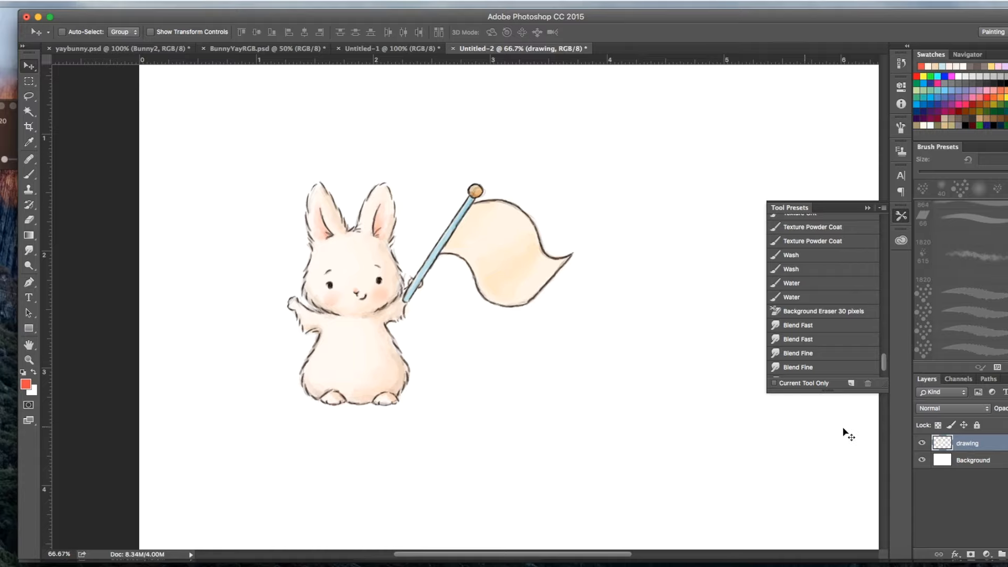
drag(369, 369, 382, 345)
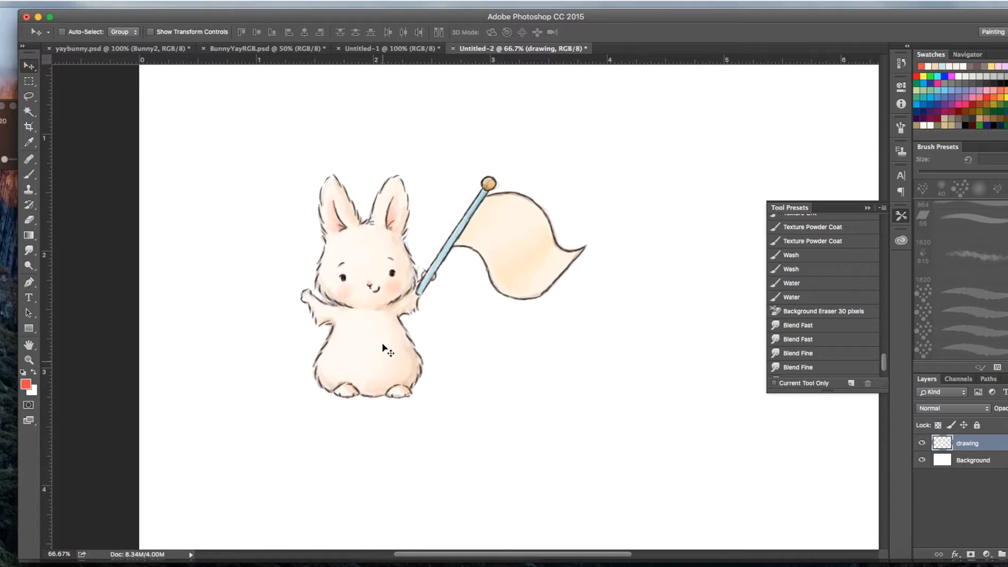
Step: Enlarge the bunny-and-flag drawing proportionally with Free Transform and position it on the left part of the page
key(super+minus)
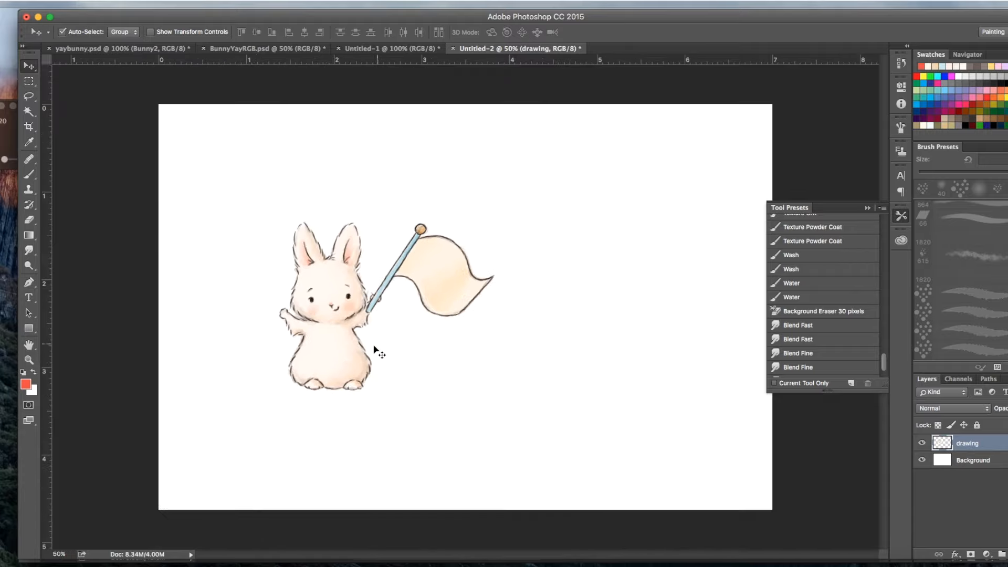
key(super+t)
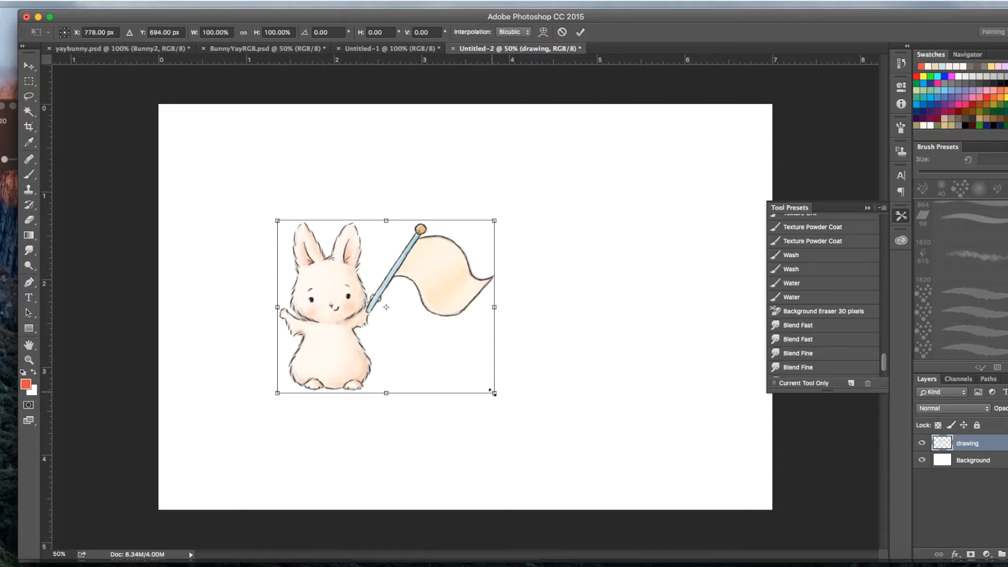
drag(493, 394, 570, 464)
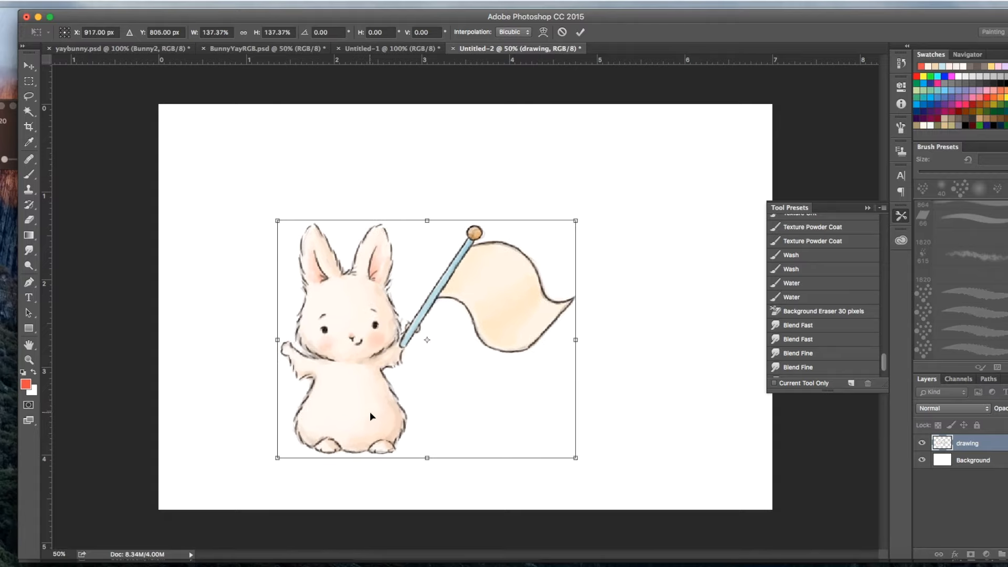
mouse_move(362, 411)
mouse_down()
mouse_move(326, 386)
mouse_move(335, 378)
mouse_up()
drag(548, 189, 572, 169)
drag(359, 392, 350, 392)
key(Return)
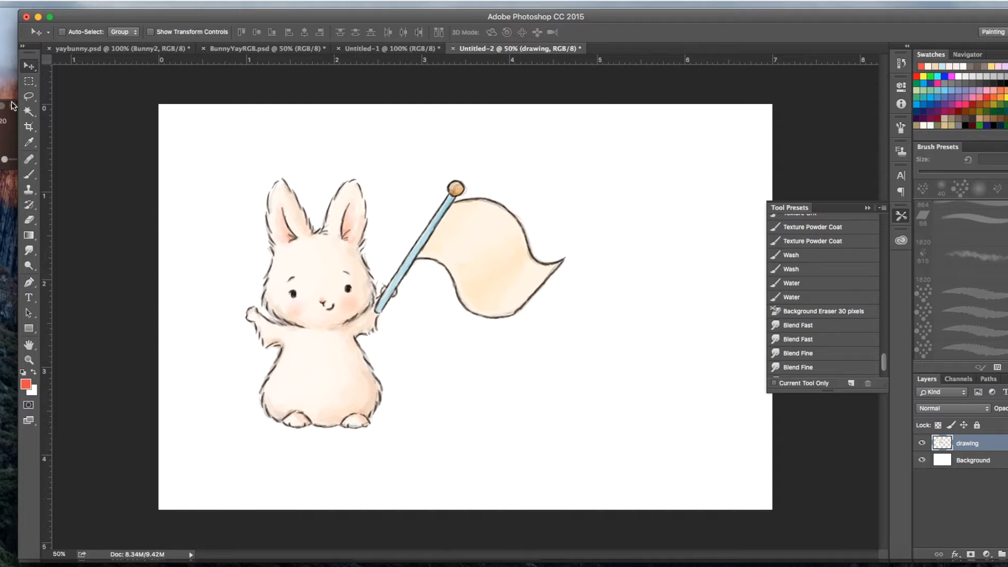
Step: Lasso the flag with its pole, cut it onto its own layer, and place it well right of the bunny
click(29, 96)
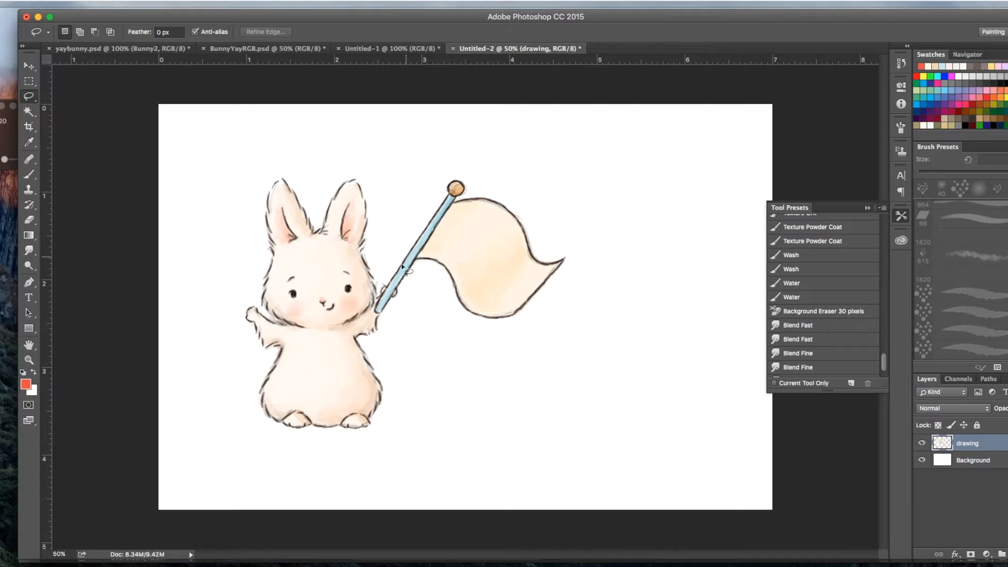
mouse_move(390, 281)
mouse_down()
mouse_move(374, 317)
mouse_move(426, 305)
mouse_move(466, 337)
mouse_move(549, 329)
mouse_move(580, 243)
mouse_move(506, 165)
mouse_move(425, 178)
mouse_move(399, 272)
mouse_up()
key(Delete)
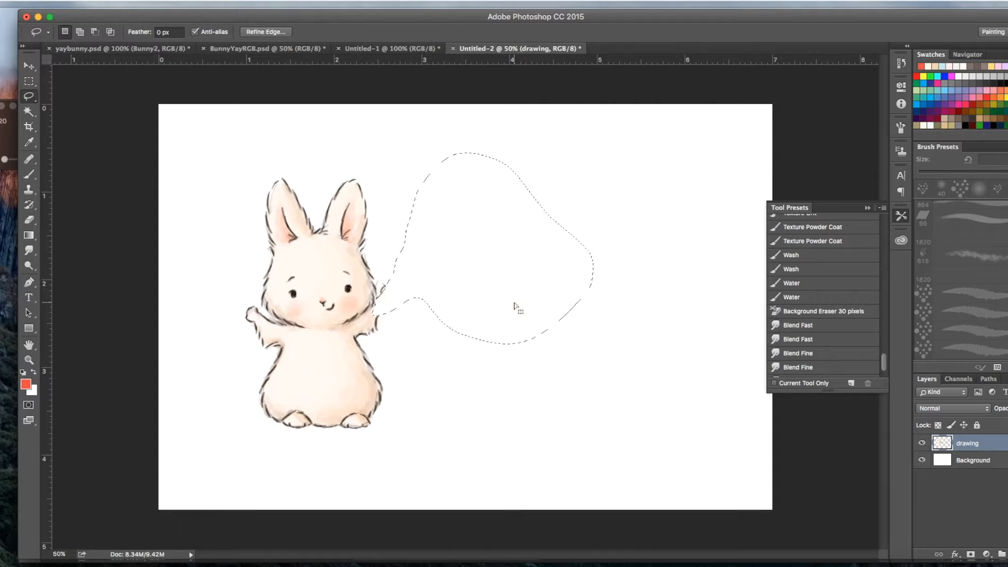
key(super+d)
key(super+v)
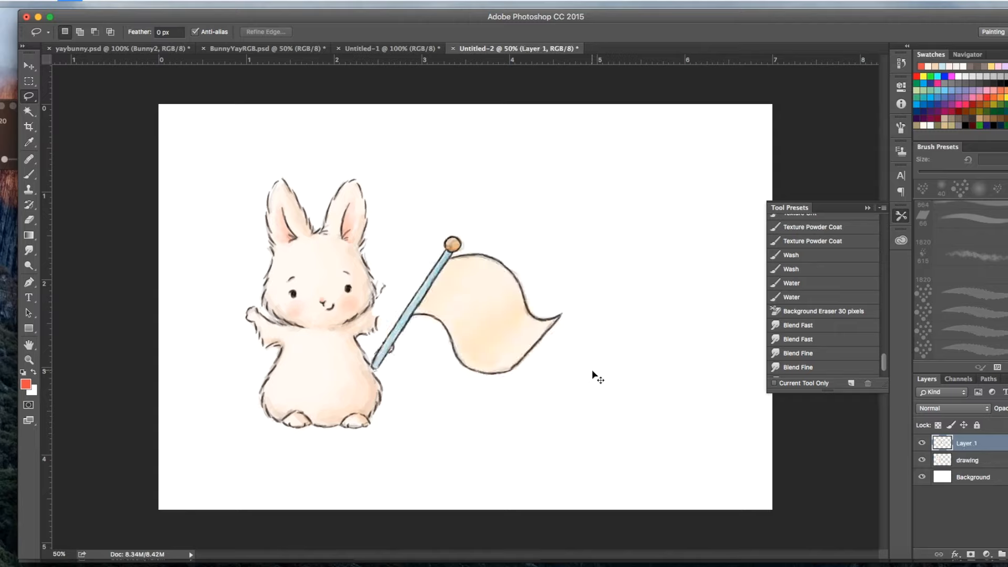
click(33, 65)
drag(512, 331, 637, 277)
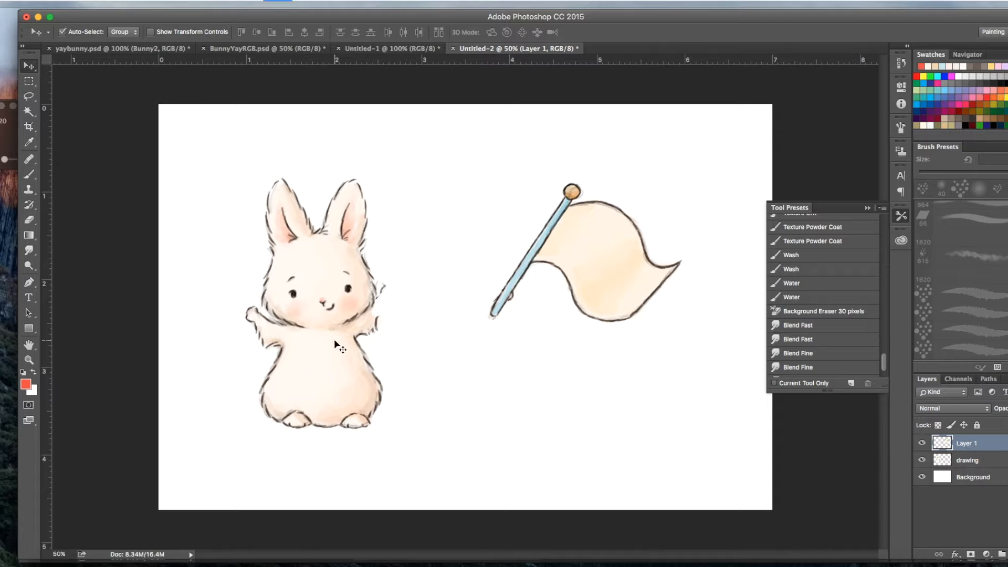
Step: Rename the bunny's layer as Bunny and the flag's layer as Flag
key(super+equal)
scroll(338, 346, left, 5)
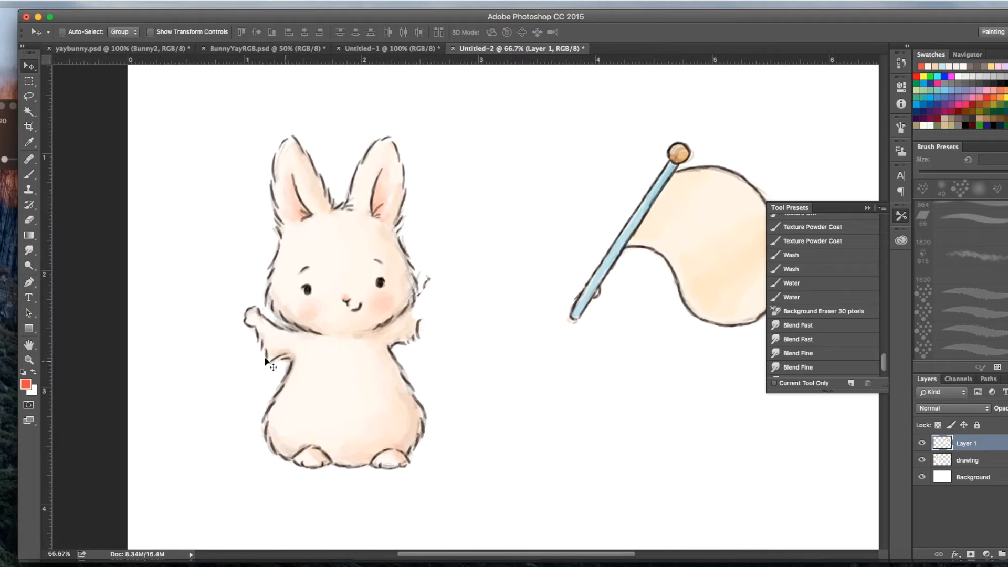
click(973, 461)
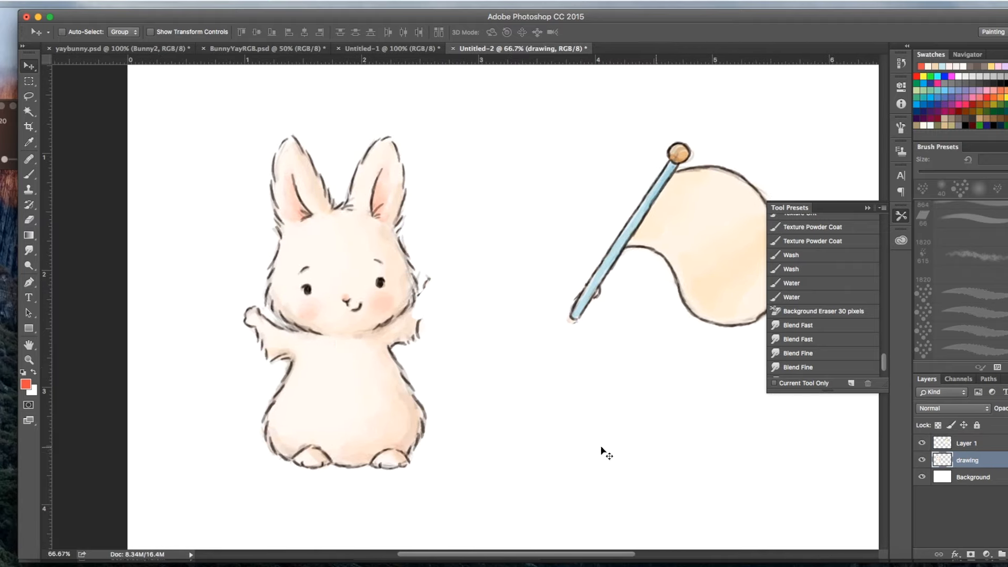
double_click(965, 461)
text(Bunny)
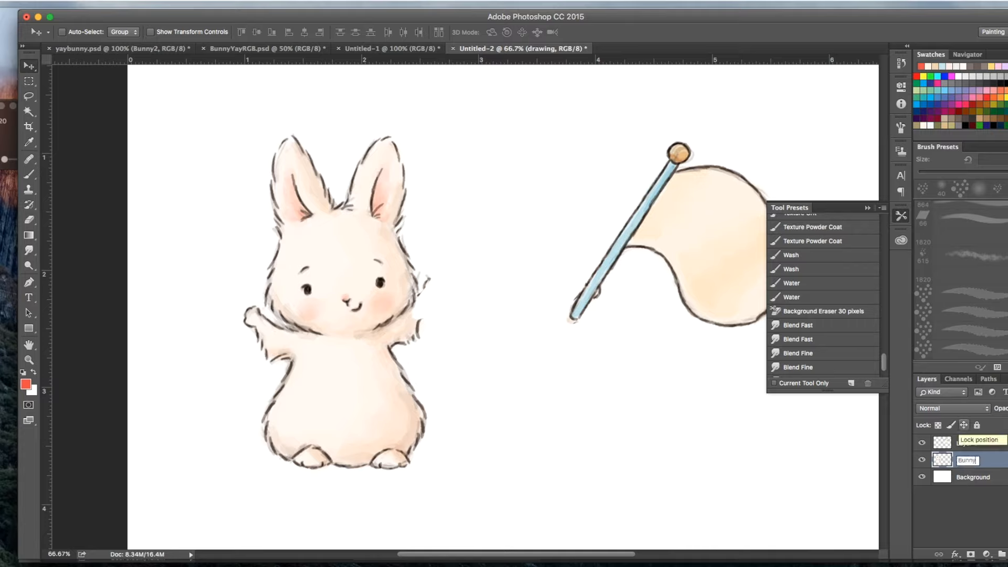
key(Return)
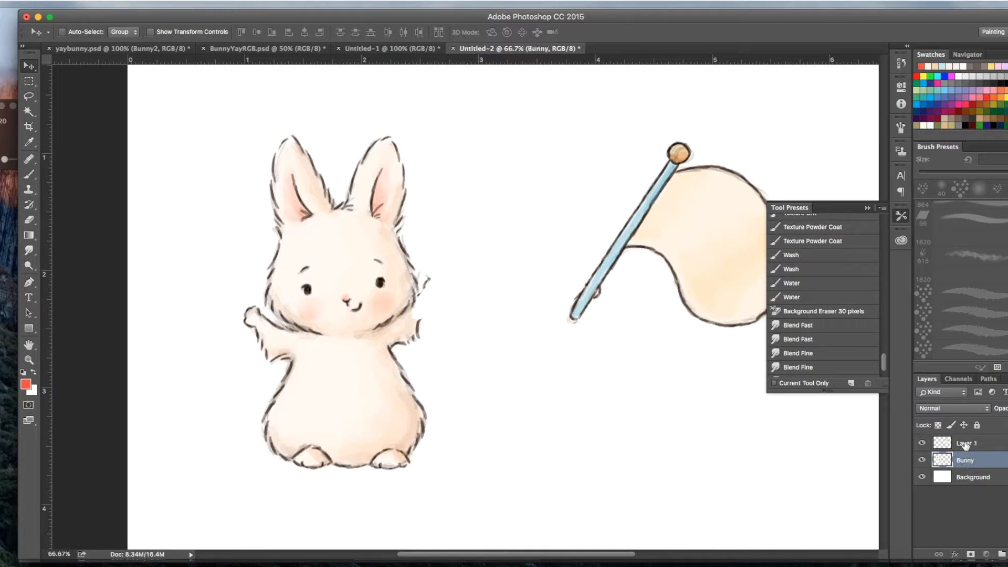
double_click(965, 444)
text(Flag)
key(Return)
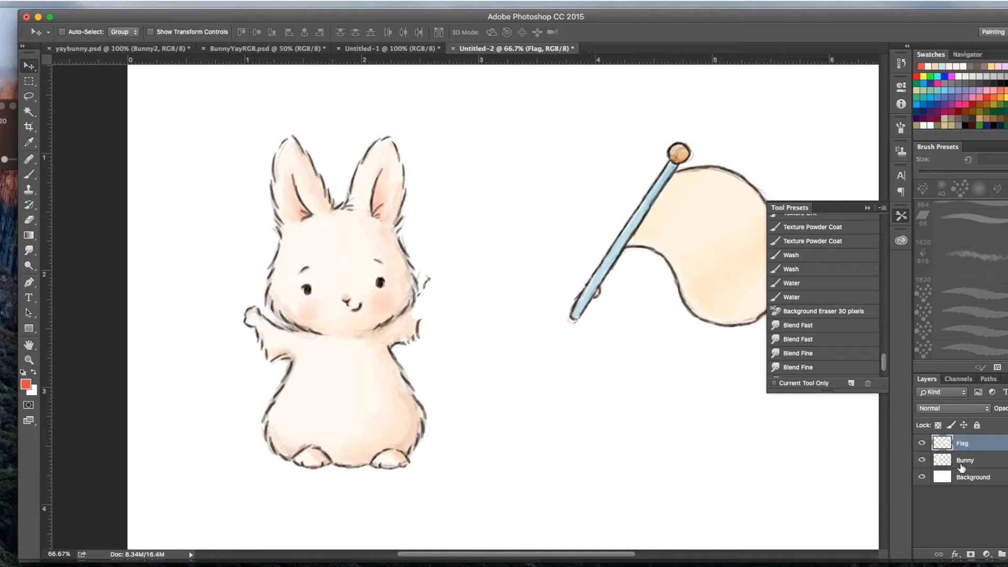
Step: On the Bunny layer, lasso the bunny's left-hand arm, rotate it about -37.7° downward, and refit it to the shoulder
click(962, 462)
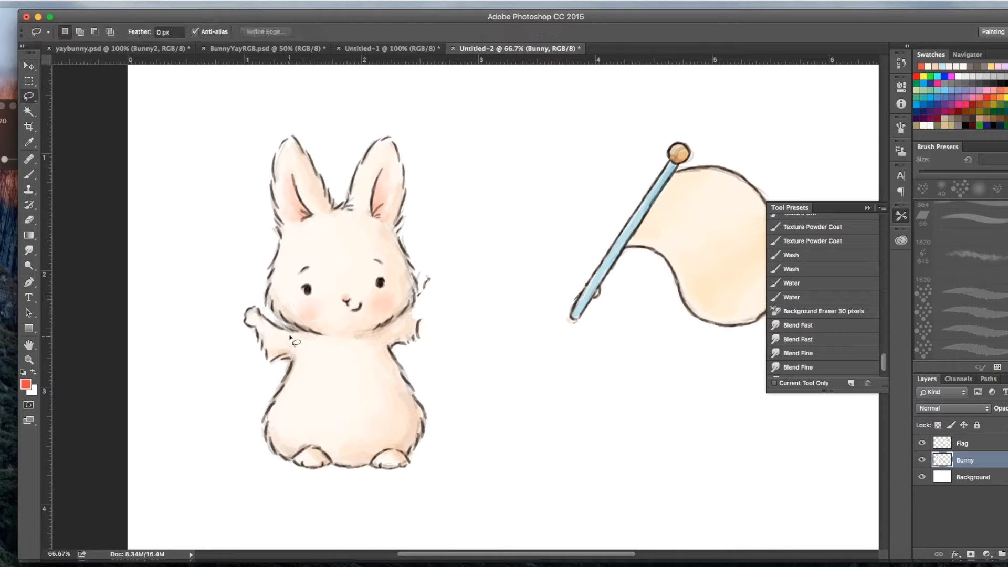
mouse_move(265, 312)
mouse_down()
mouse_move(238, 326)
mouse_move(249, 366)
mouse_move(274, 378)
mouse_move(313, 348)
mouse_move(306, 331)
mouse_up()
key(ctrl+t)
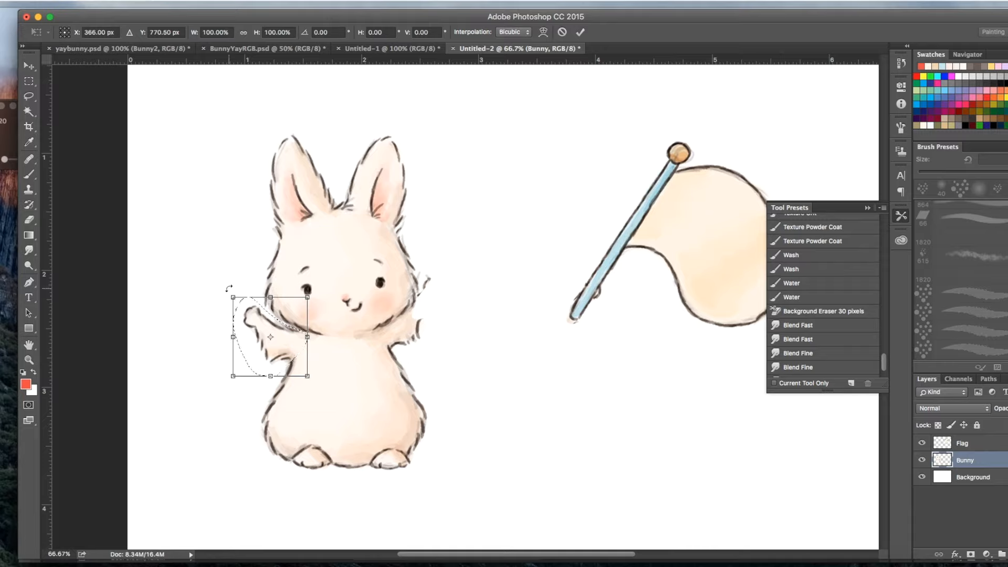
drag(227, 291, 209, 327)
mouse_move(287, 334)
mouse_down()
mouse_move(273, 349)
mouse_move(295, 347)
mouse_up()
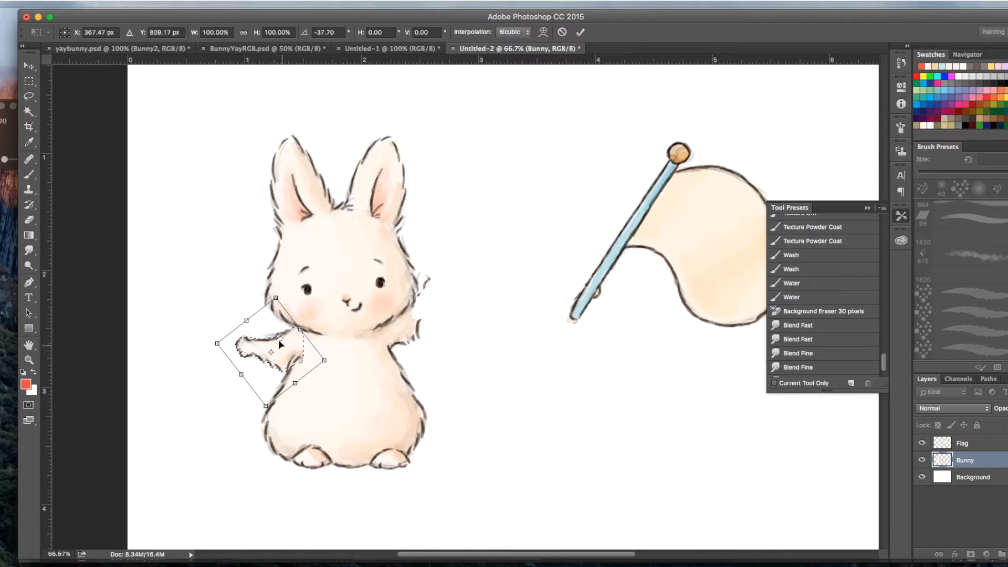
drag(291, 351, 295, 351)
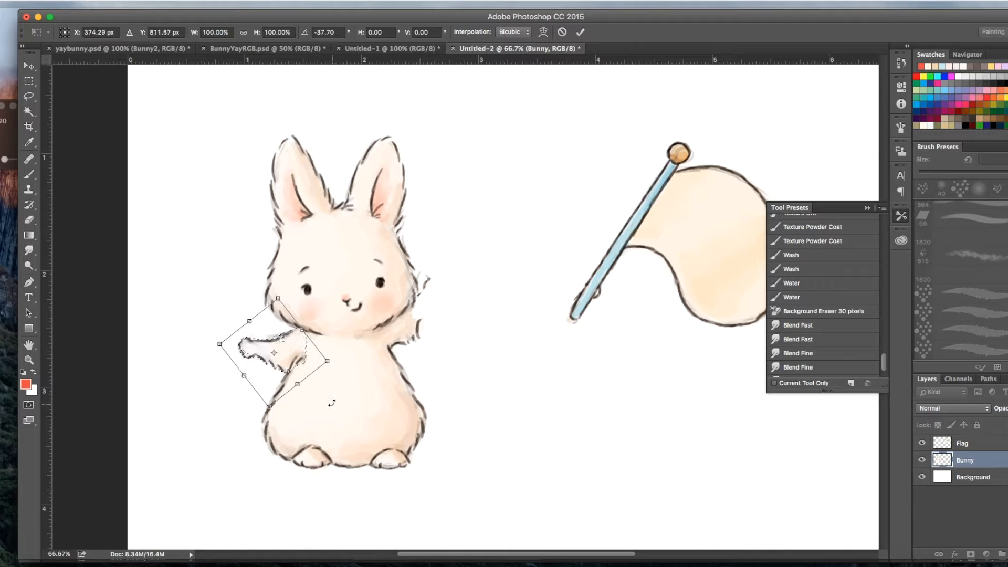
drag(287, 361, 286, 361)
key(Return)
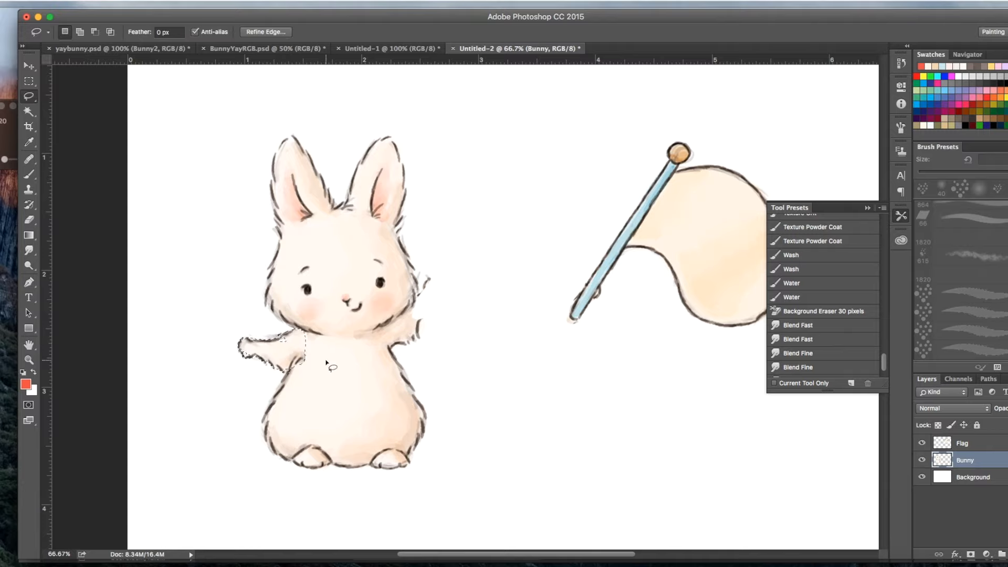
key(ctrl+d)
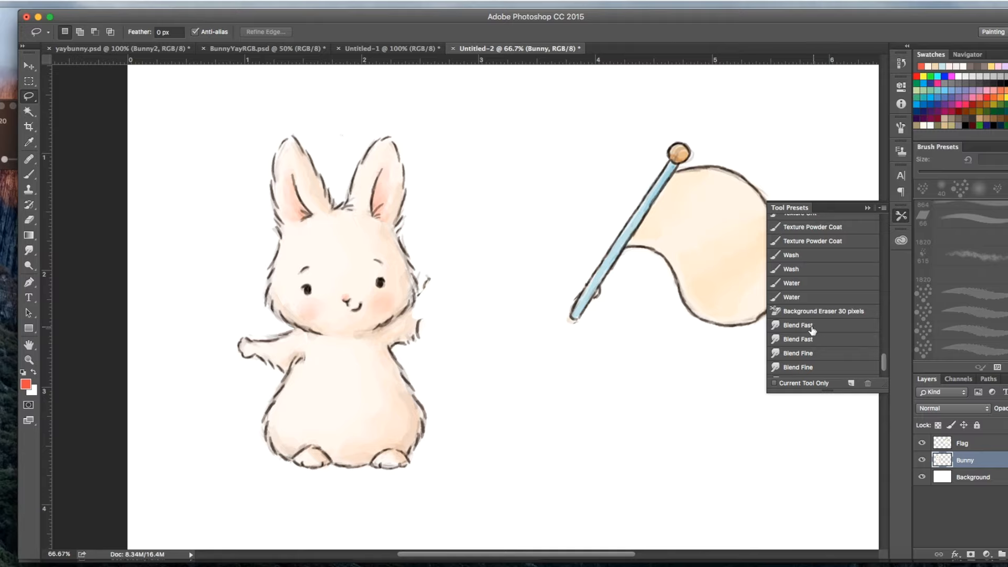
Step: Smudge the seam where the rotated arm joins the body using the Blend Fast preset
click(811, 326)
drag(300, 352, 308, 350)
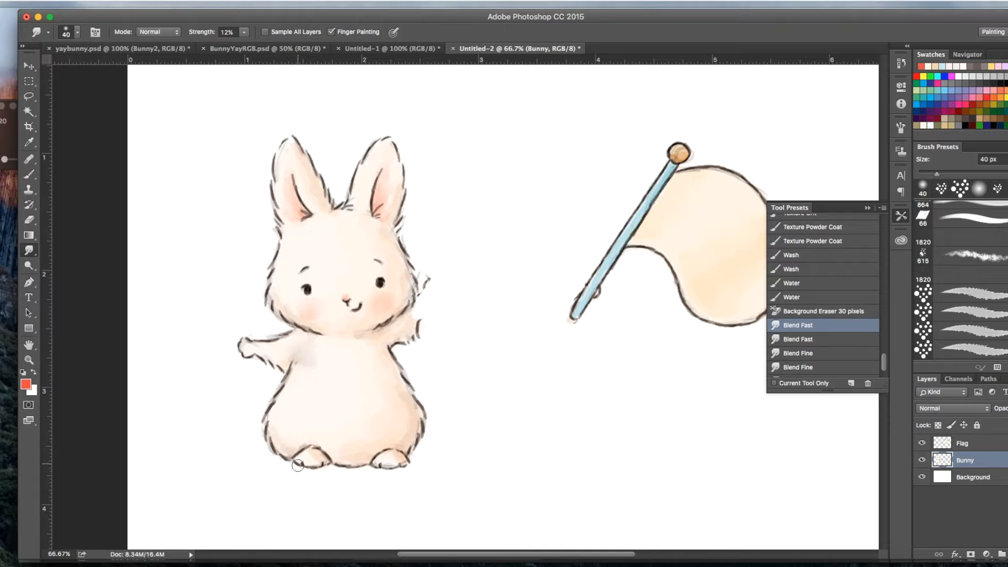
Step: Set the foreground color to the bunny's pale body color, fef8f0, by sampling it from the drawing
click(28, 386)
drag(381, 258, 646, 156)
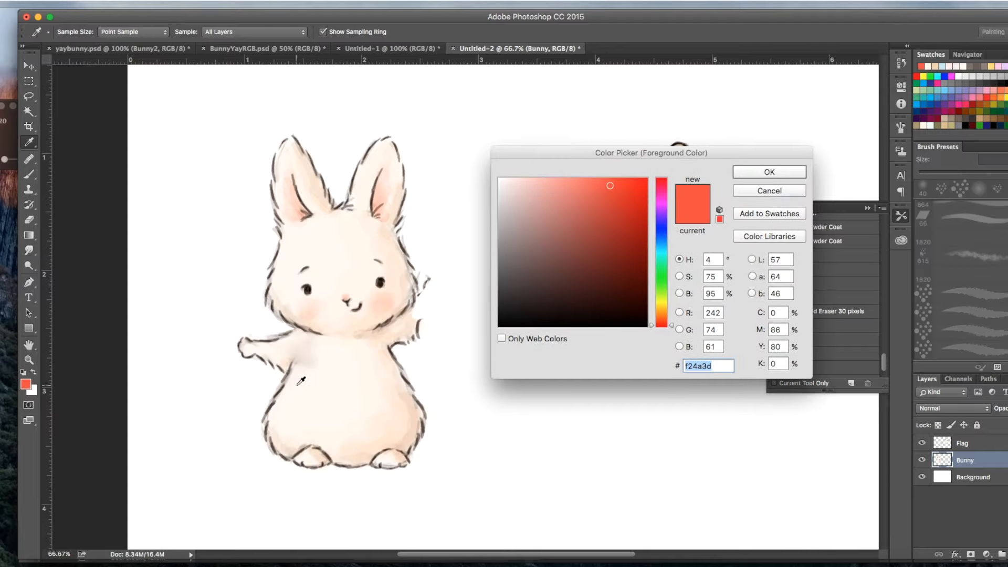
click(304, 380)
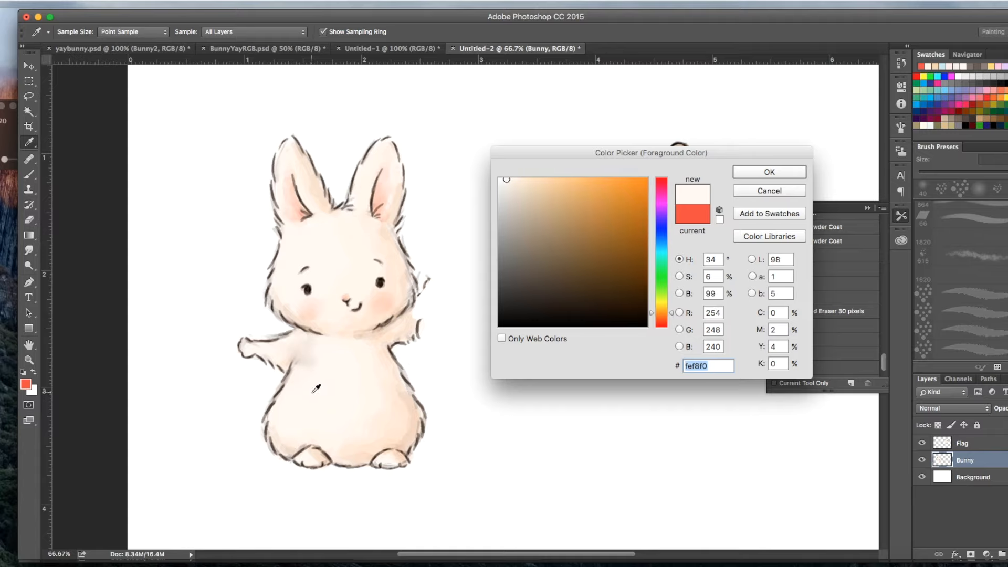
click(769, 172)
Step: Paint over the smudged seam of the bunny's rotated arm with the 19 px brush in Normal mode
click(29, 174)
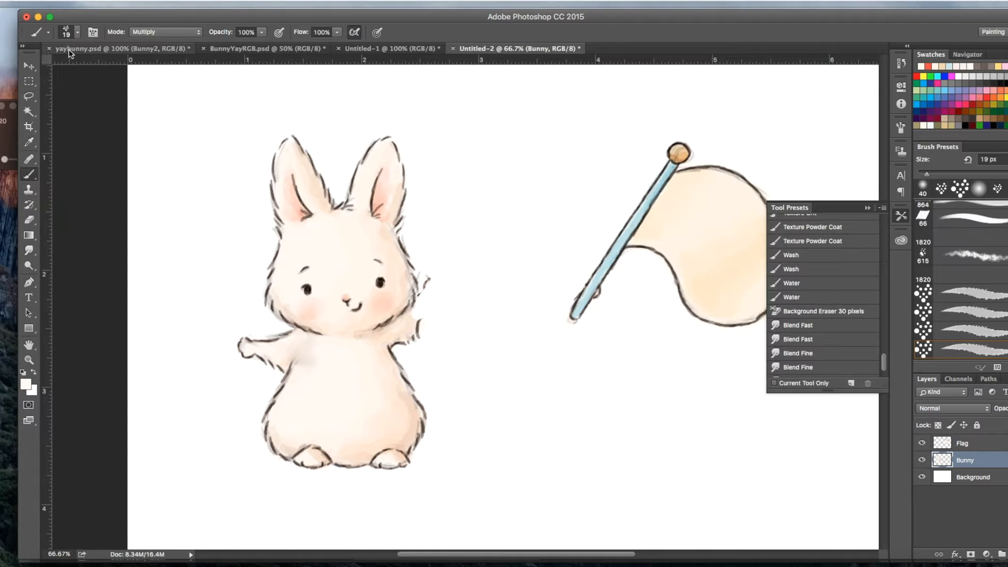
click(157, 33)
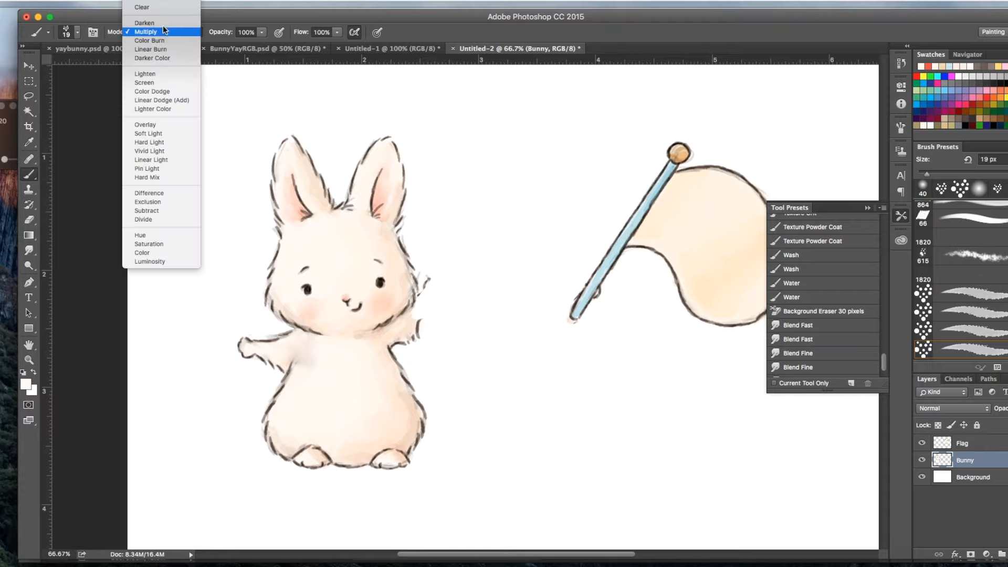
mouse_move(303, 348)
mouse_down()
mouse_move(312, 346)
mouse_move(293, 356)
mouse_up()
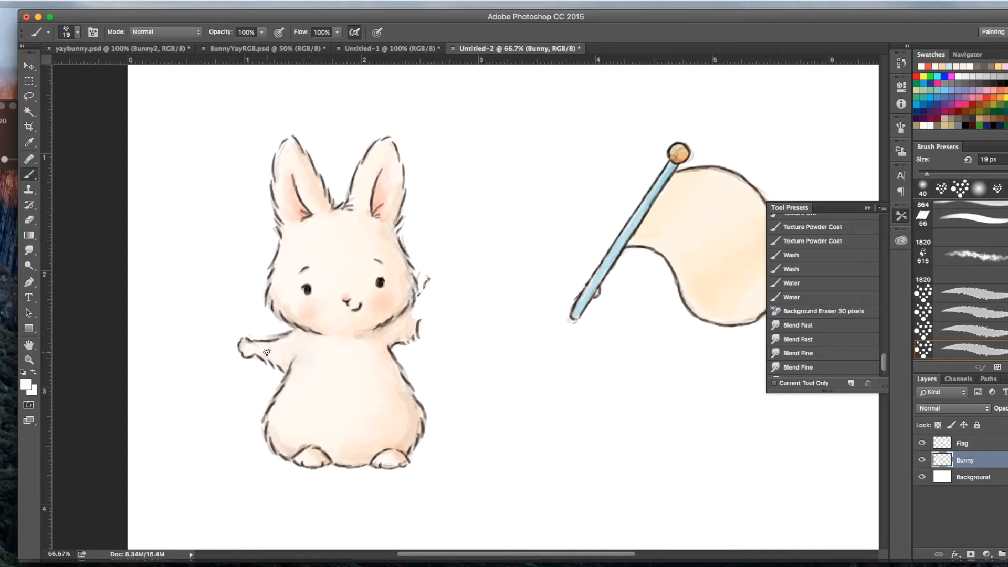
drag(305, 349, 300, 365)
Step: Erase the cut-off remains of the bunny's right-hand arm and the stray marks beside its head with the 11 px eraser
click(29, 220)
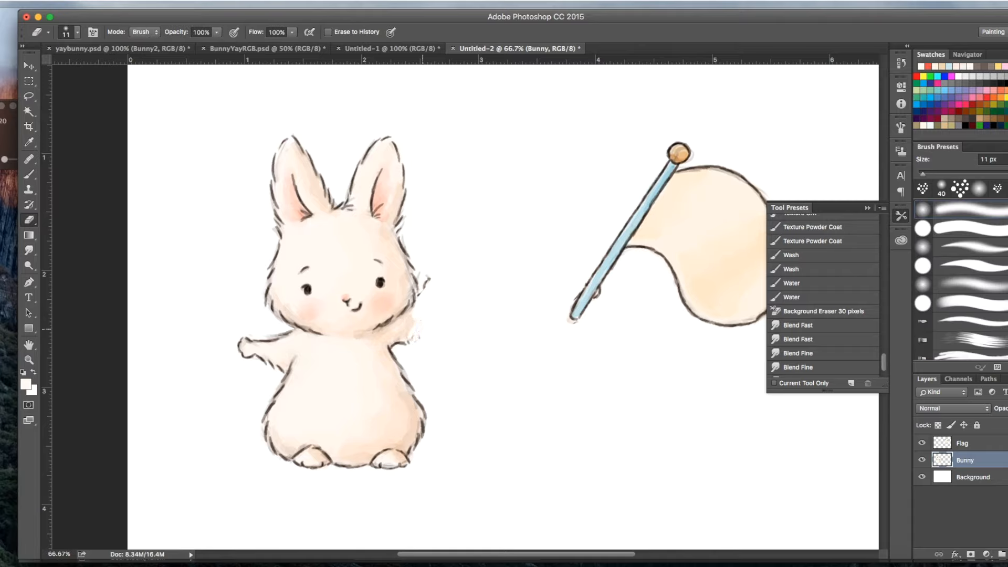
drag(407, 342, 414, 317)
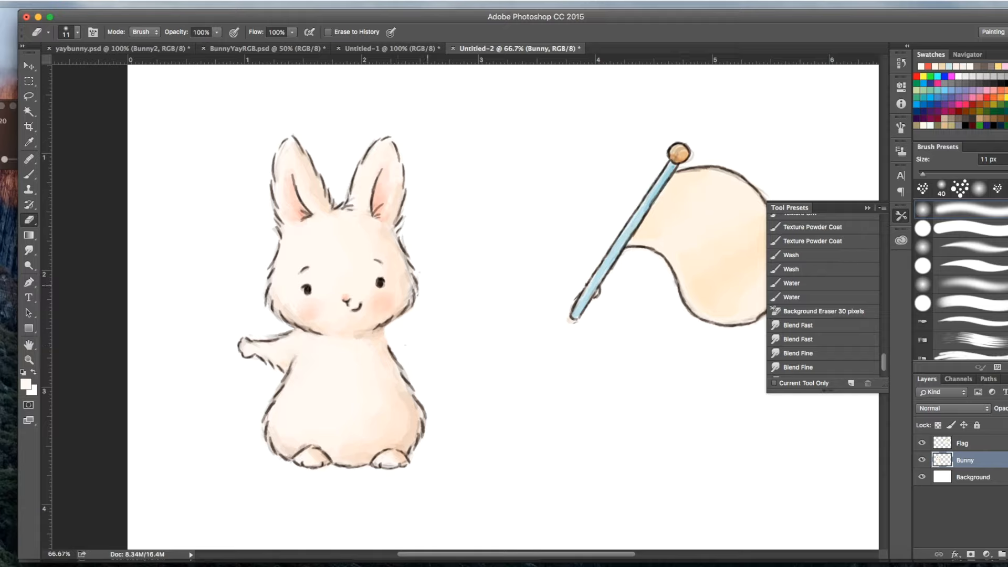
drag(428, 285, 413, 375)
Step: Lasso the bunny's eyes and eyebrows and move them about 15 px up and 5 px left
click(30, 97)
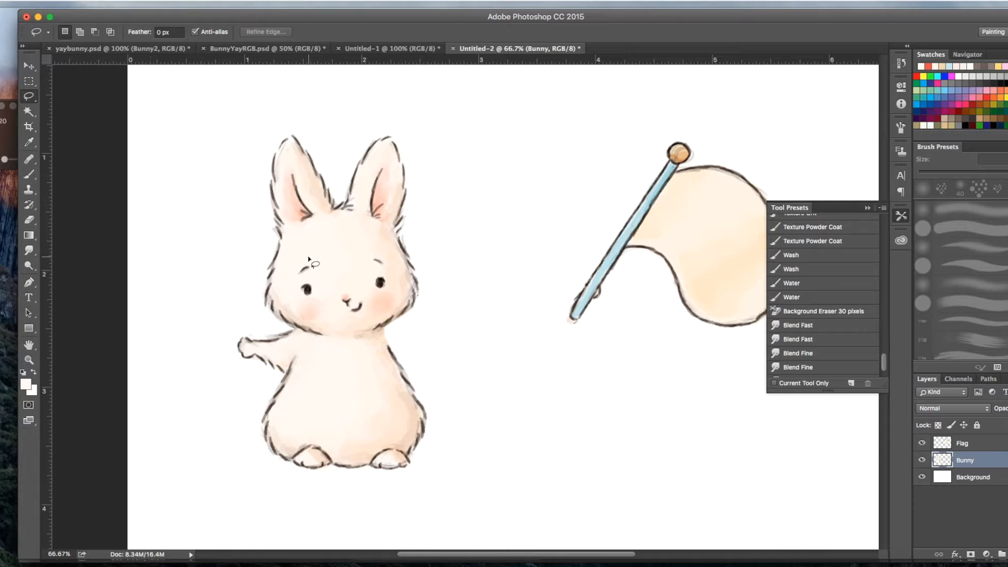
mouse_move(311, 258)
mouse_down()
mouse_move(294, 272)
mouse_move(299, 303)
mouse_move(331, 318)
mouse_move(346, 288)
mouse_move(380, 305)
mouse_up()
mouse_move(314, 259)
mouse_down()
mouse_move(292, 292)
mouse_move(311, 295)
mouse_move(334, 281)
mouse_move(384, 290)
mouse_move(398, 278)
mouse_move(361, 254)
mouse_move(312, 263)
mouse_up()
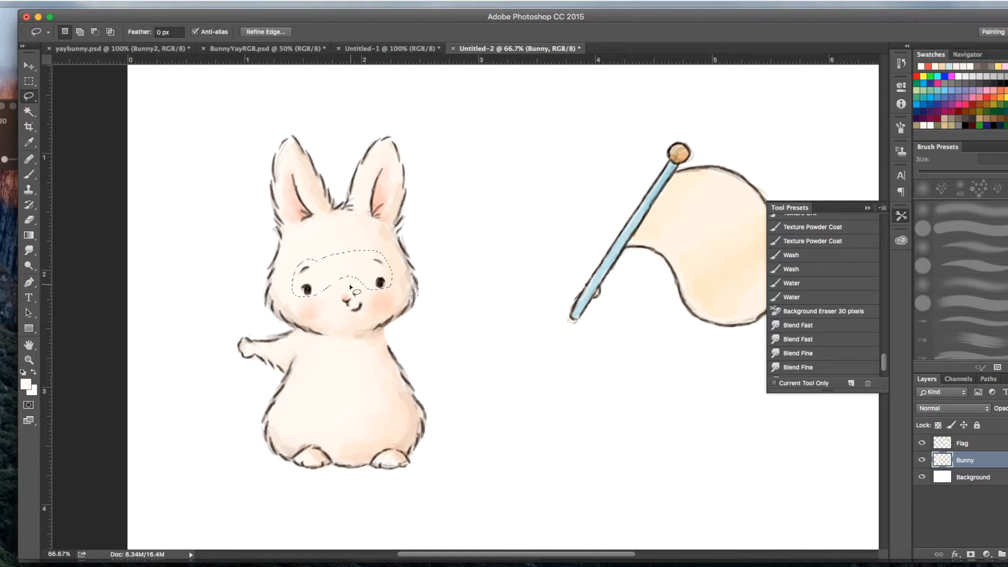
key(ctrl+t)
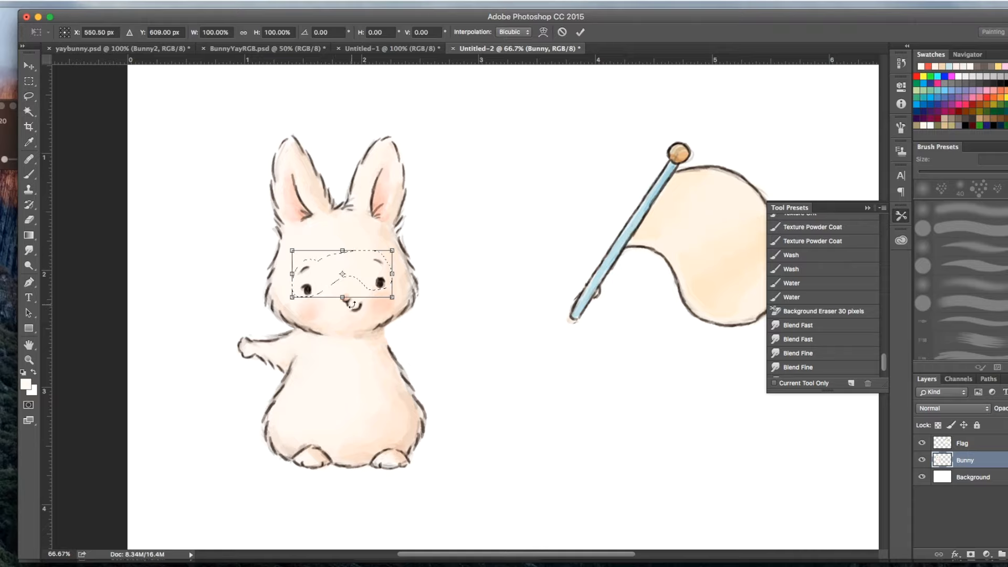
drag(362, 274, 359, 266)
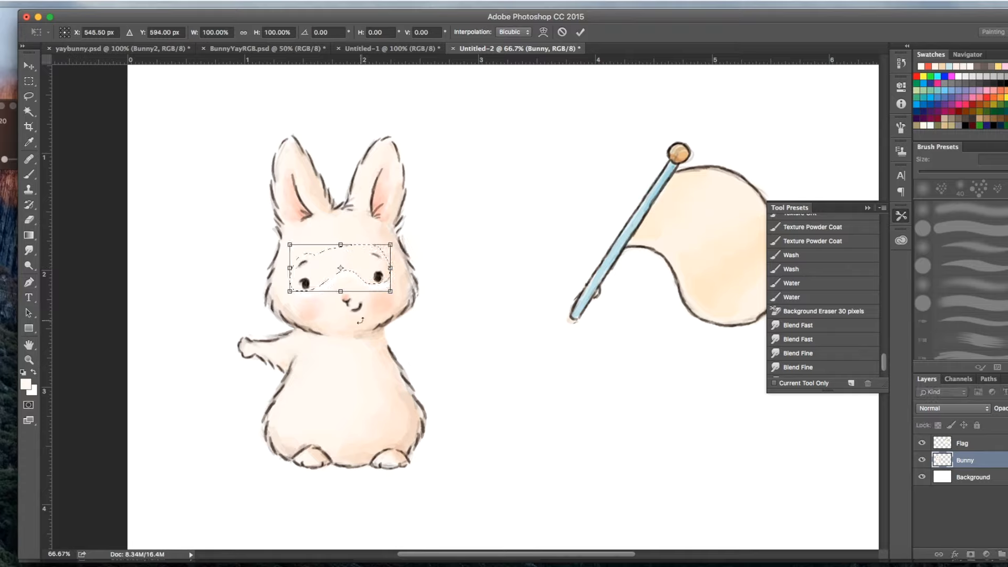
key(Return)
Step: Lasso the bunny's nose and mouth, nudge them into line with the raised eyes, and clear the selection
mouse_move(346, 314)
mouse_down()
mouse_move(362, 309)
mouse_move(363, 295)
mouse_move(337, 295)
mouse_move(346, 314)
mouse_move(355, 301)
mouse_up()
key(ctrl+t)
key(Right)
key(Down)
key(Right)
key(Down)
key(Return)
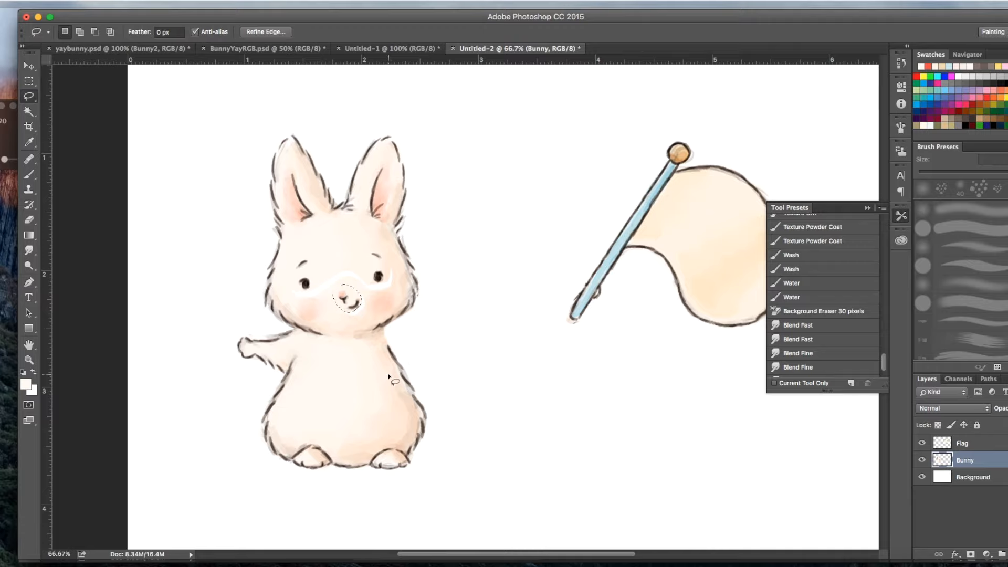
key(ctrl+d)
Step: Cover the white gap below the bunny's eyes with sampled face color fff8f2, using a soft round 19 px brush at 0% hardness
click(25, 384)
click(335, 263)
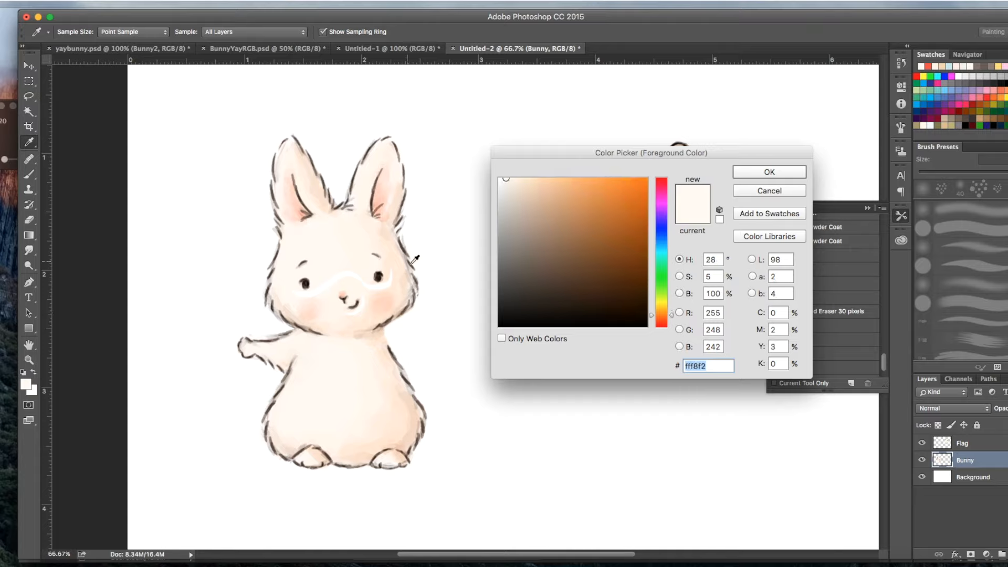
click(792, 173)
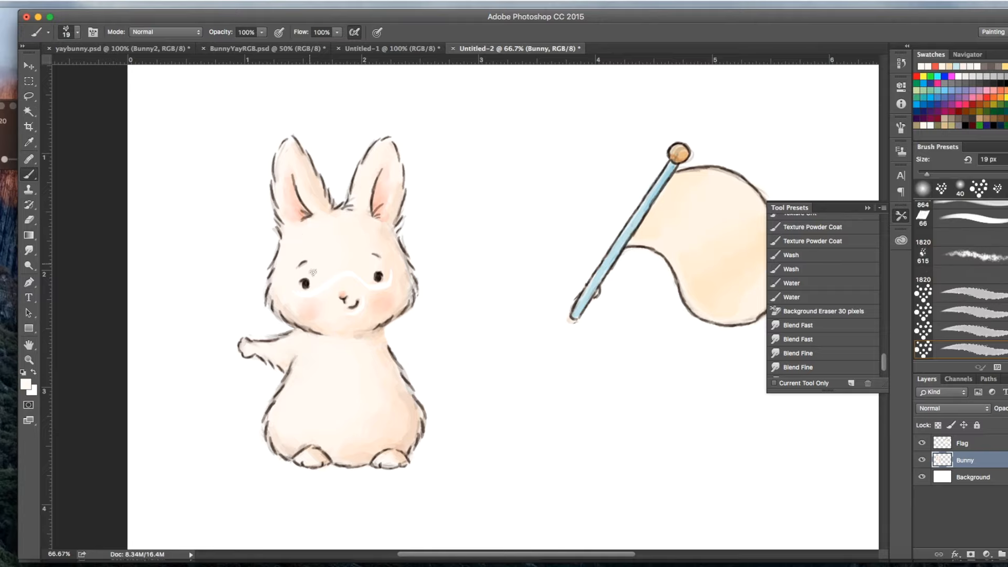
click(67, 36)
scroll(219, 157, up, 5)
click(42, 147)
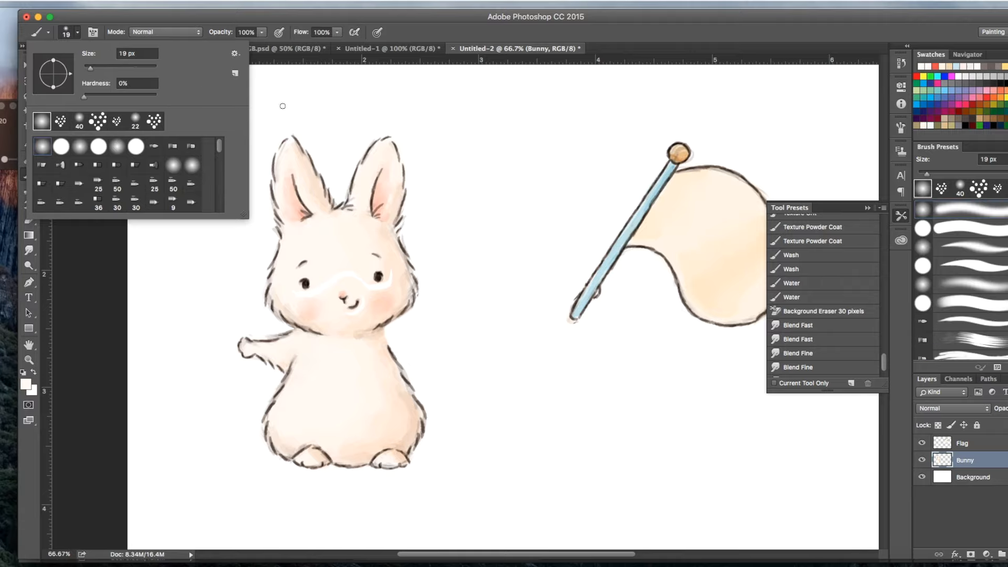
click(296, 293)
drag(310, 294, 349, 275)
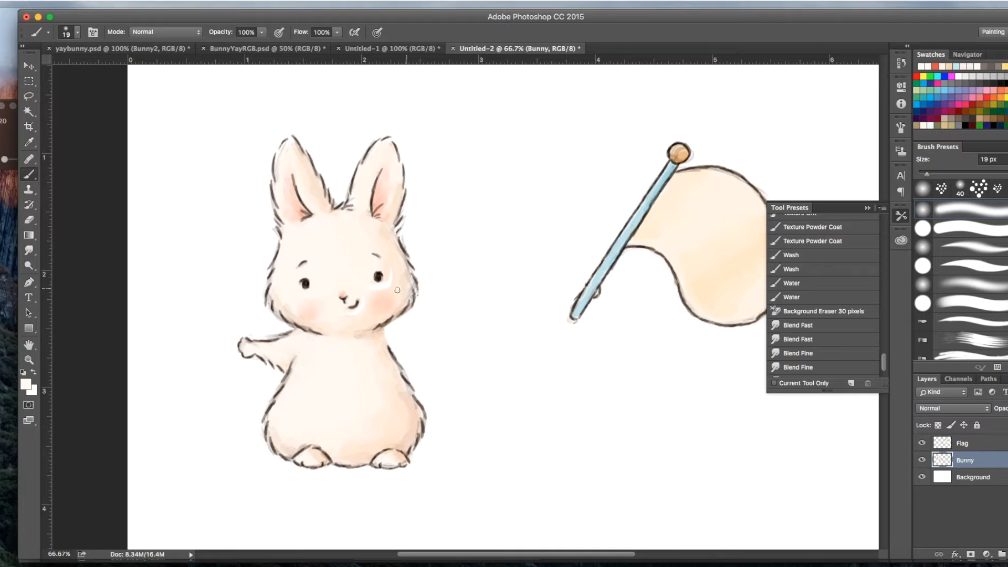
Step: Paint out the remaining gap beside the right-hand eye with a color sampled from the forehead, and sample the peach shade ffe8d7
click(25, 384)
click(368, 241)
click(793, 172)
drag(385, 286, 391, 280)
click(25, 386)
click(395, 256)
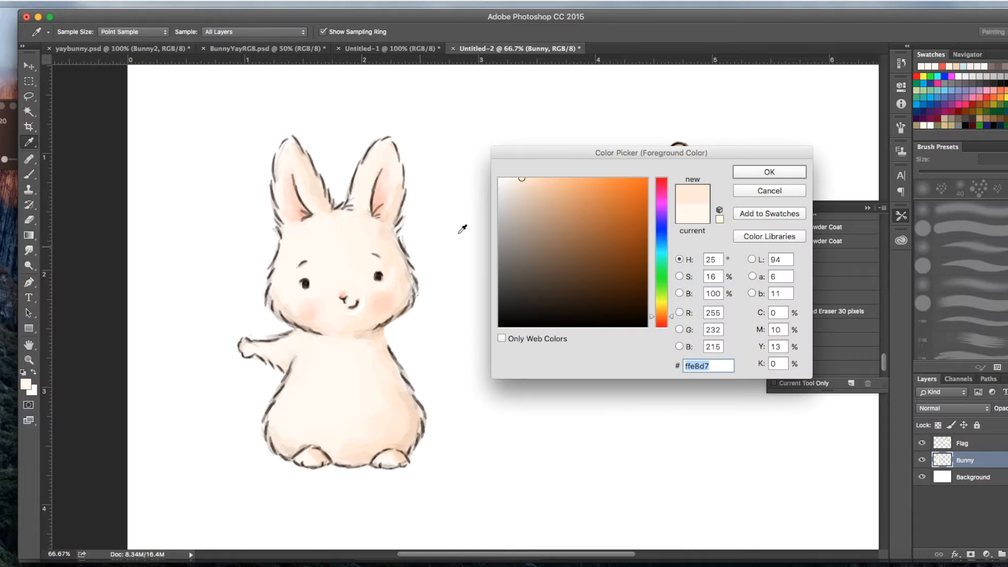
click(765, 172)
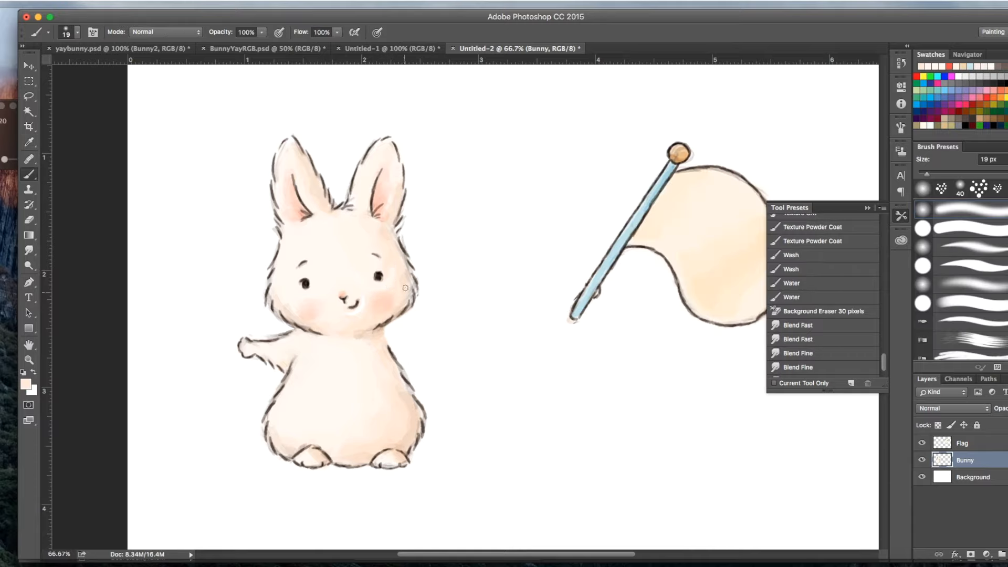
Step: Touch up the skin around the bunny's eyes and face with colors sampled from the drawing, finishing with fff8f2
click(25, 386)
click(340, 314)
click(761, 173)
click(35, 384)
click(309, 270)
click(765, 172)
click(26, 384)
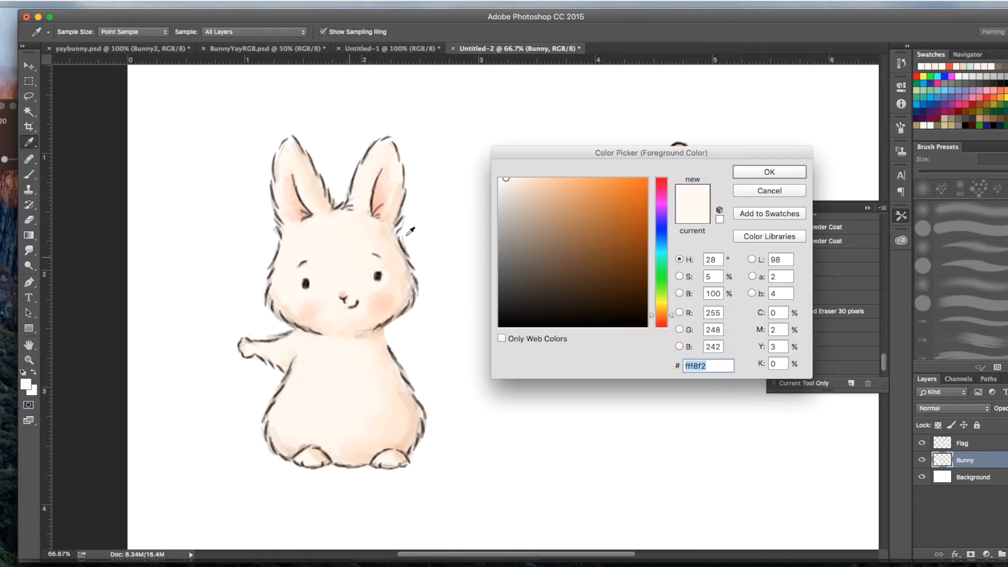
click(741, 178)
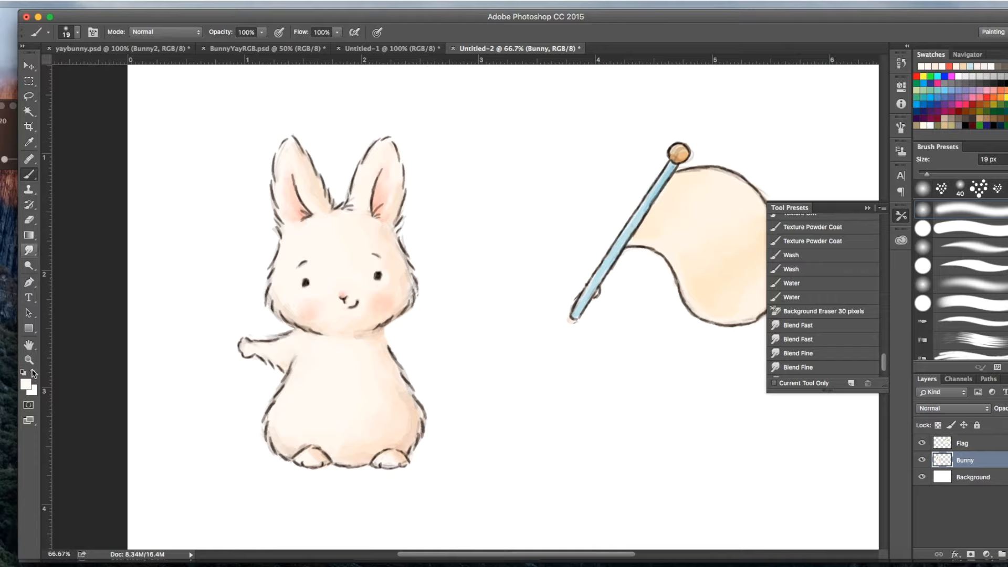
Step: Set the foreground color to the dark gray-brown 756c64
click(26, 382)
click(519, 258)
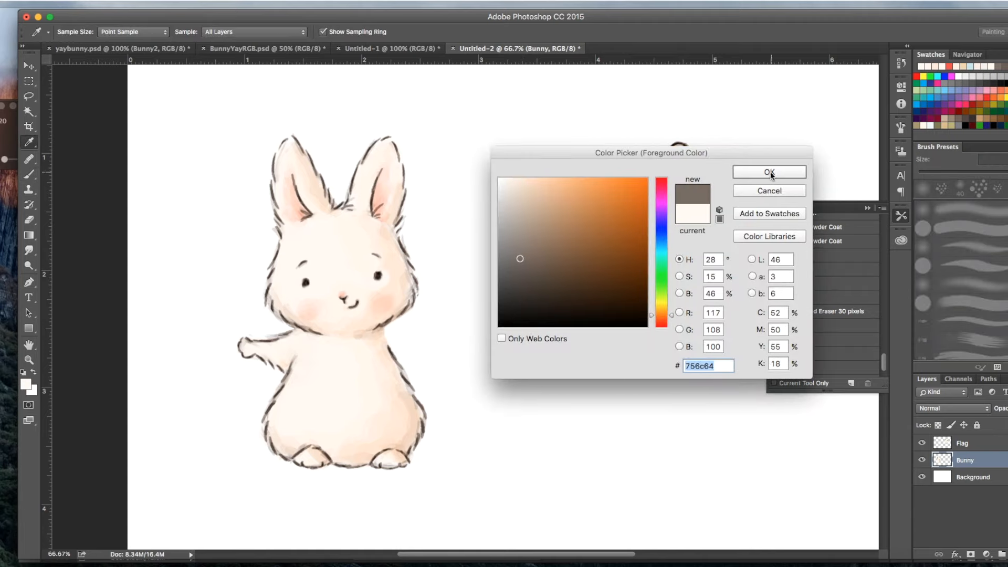
click(769, 173)
Step: Choose the textured dotted brush at 19 px, test it on the left-hand eye, and set its blending mode to Multiply
click(72, 33)
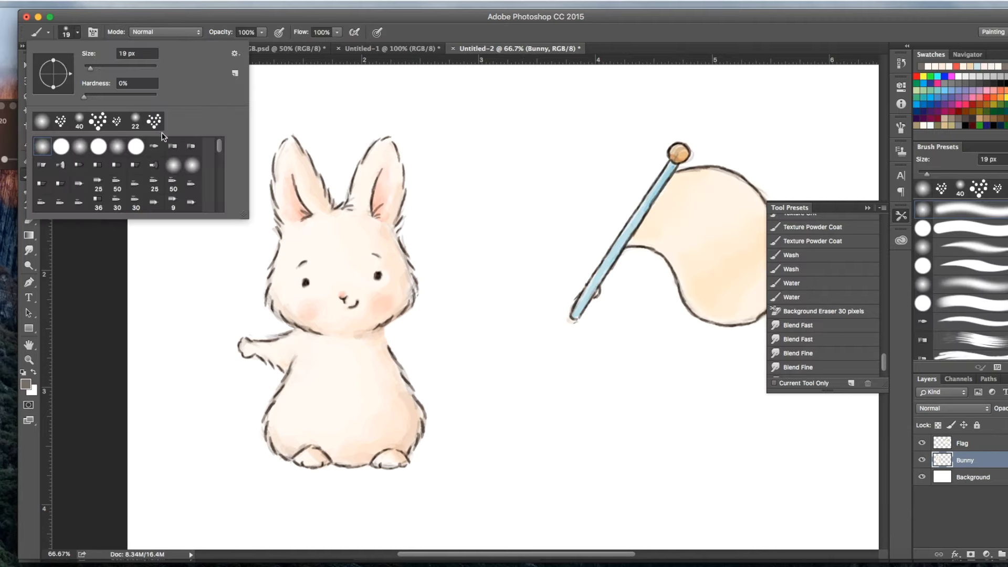
drag(219, 157, 220, 191)
click(192, 178)
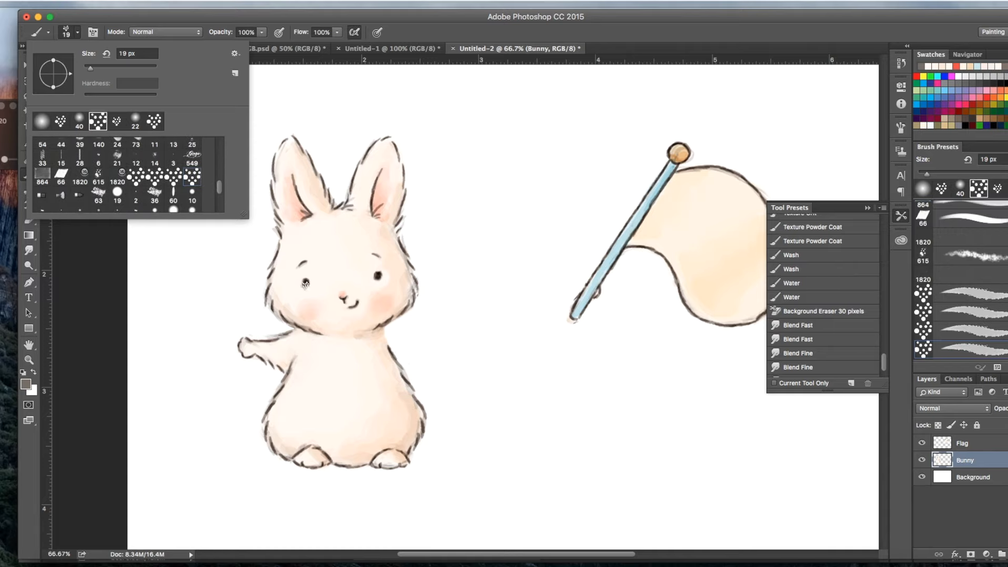
click(307, 282)
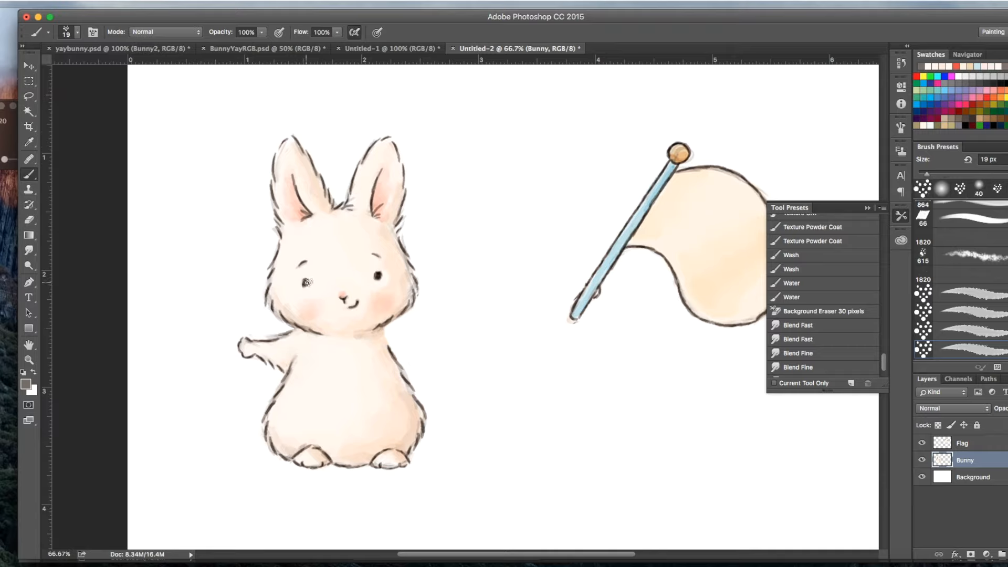
click(161, 32)
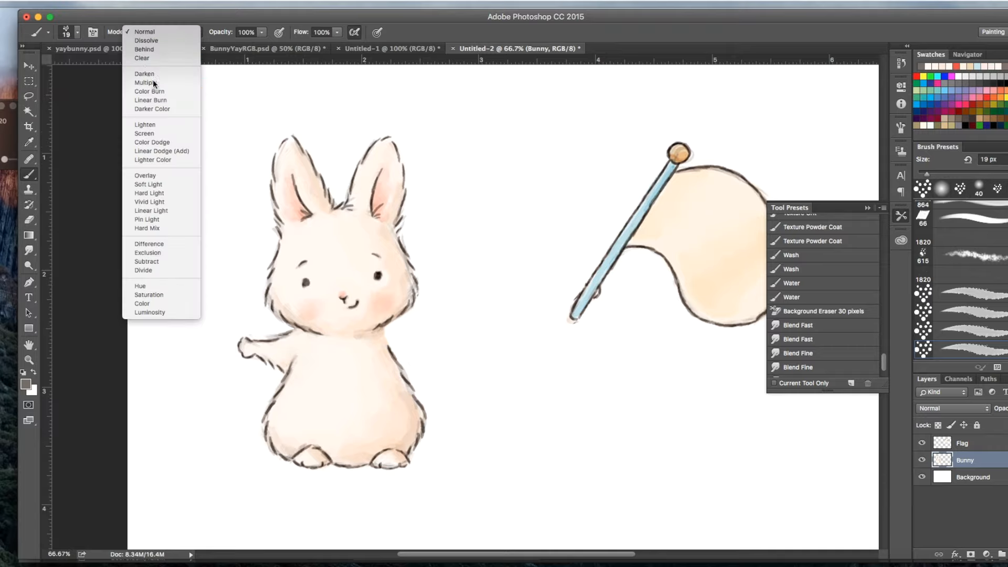
click(148, 83)
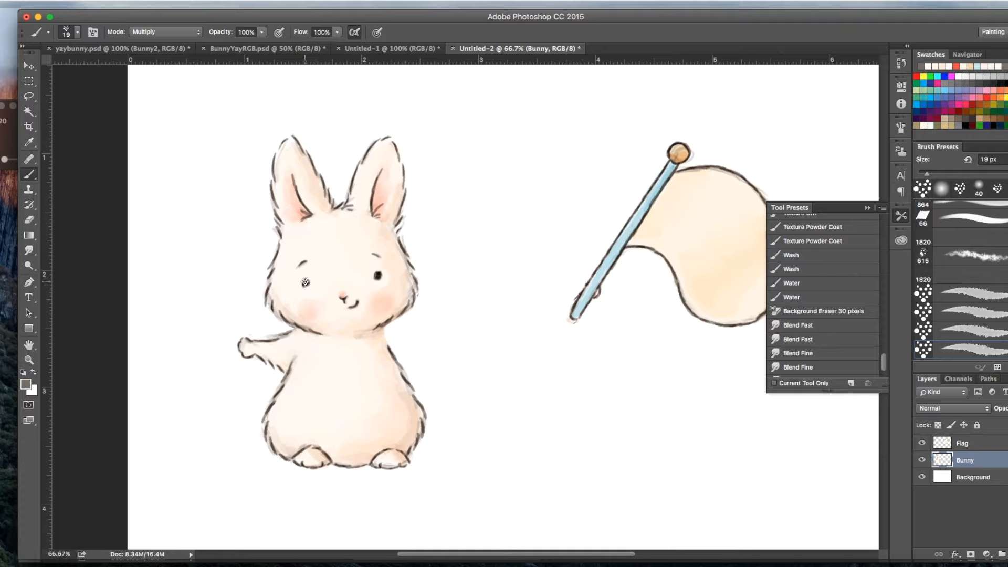
Step: Try to repaint both eyes with the 19 px Multiply brush, and undo those strokes
click(305, 282)
click(305, 290)
drag(305, 283, 306, 290)
drag(378, 274, 377, 280)
key(alt+super+z)
key(alt+super+z)
key(alt+super+z)
key(alt+super+z)
key(alt+super+z)
Step: Reduce the brush size to 9 px and repaint the dark pupils of both eyes in Multiply mode
click(77, 32)
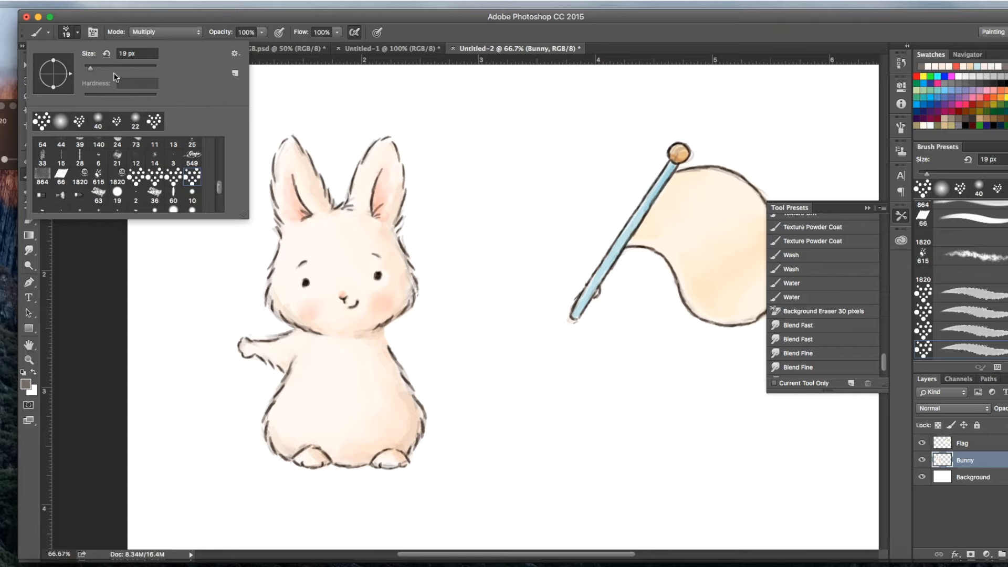
drag(90, 68, 86, 67)
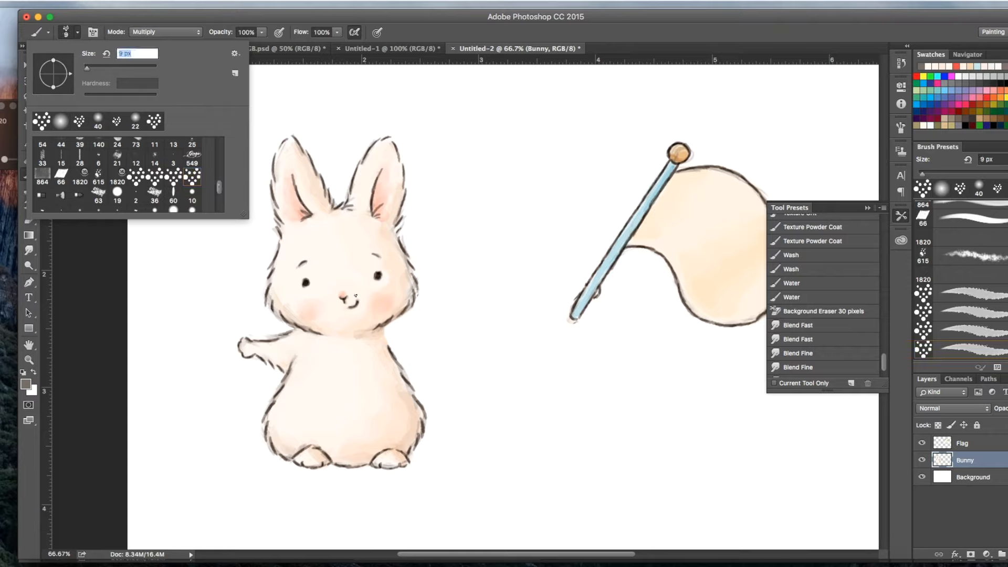
key(Return)
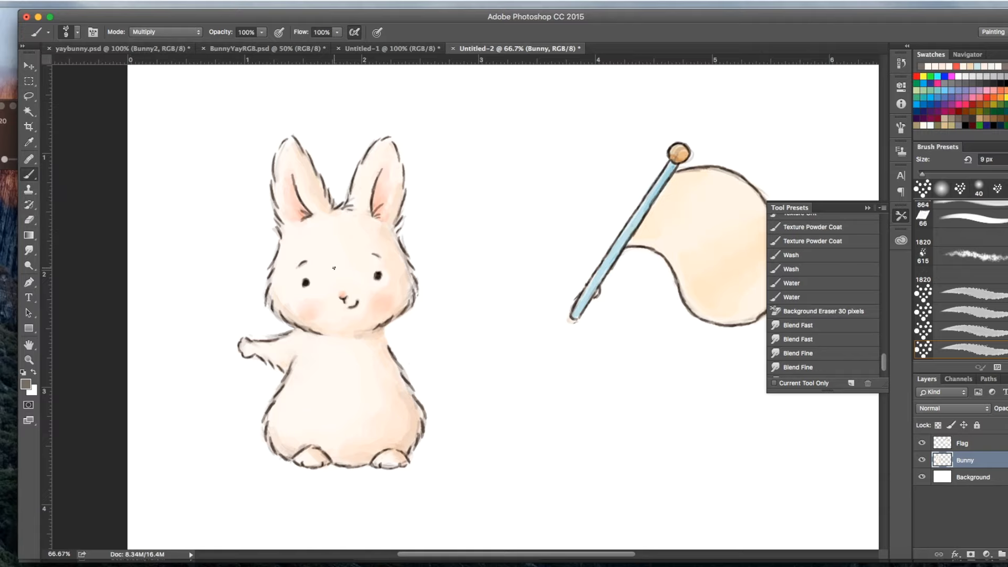
key(super+1)
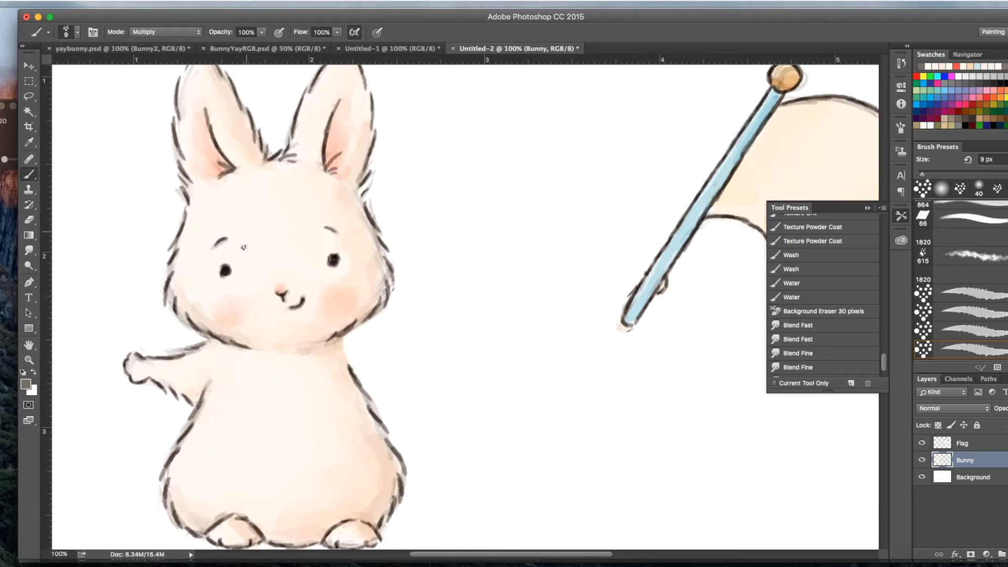
click(222, 268)
drag(223, 270, 222, 279)
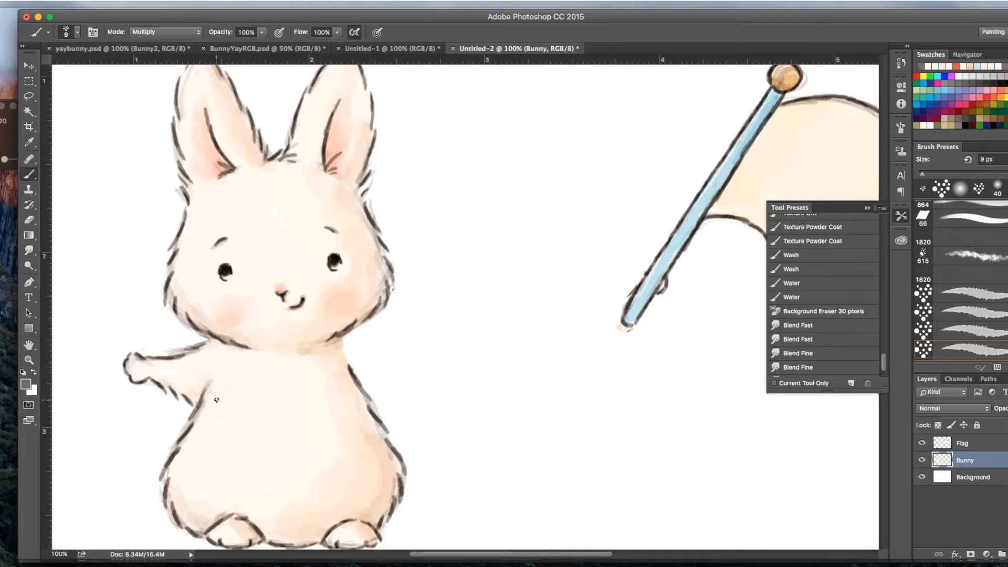
Step: Move the artwork on the Flag layer up and closer to the bunny
key(super+minus)
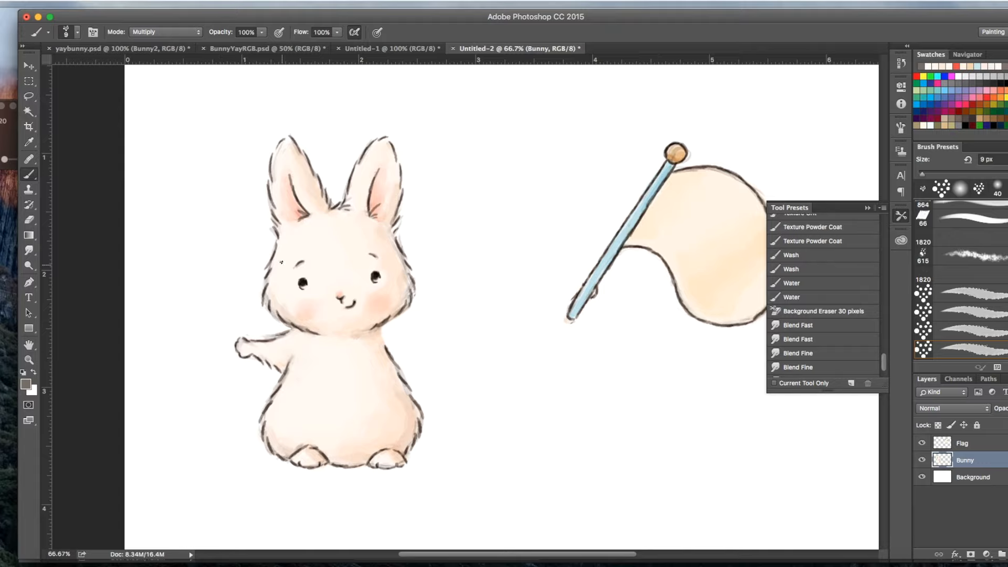
key(super+plus)
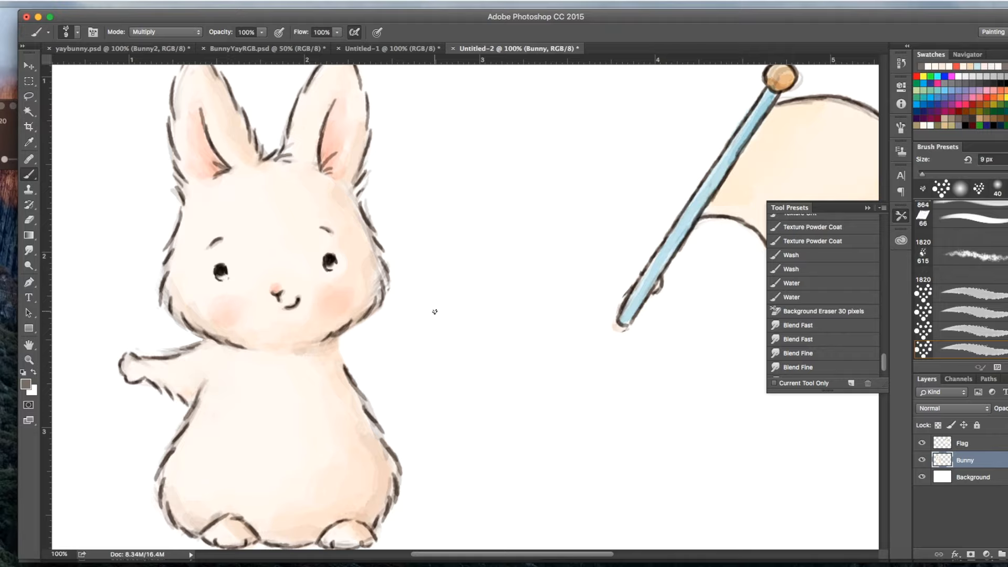
key(super+minus)
key(super+minus)
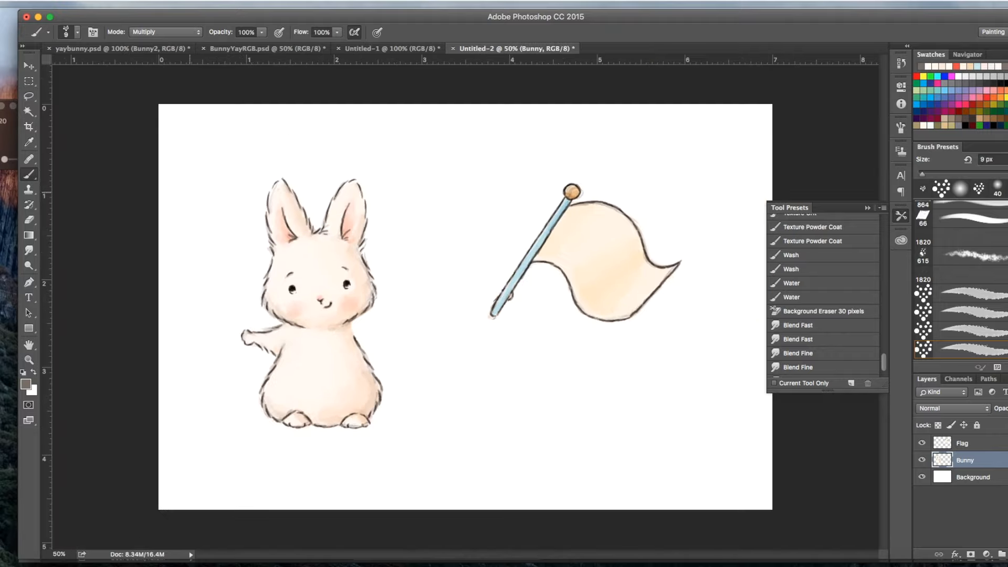
click(29, 66)
click(966, 445)
drag(606, 278, 585, 244)
Step: Erase the leftover hand marks around the flagpole and the flag's lower corner, enlarging the eraser to 31 px
click(29, 220)
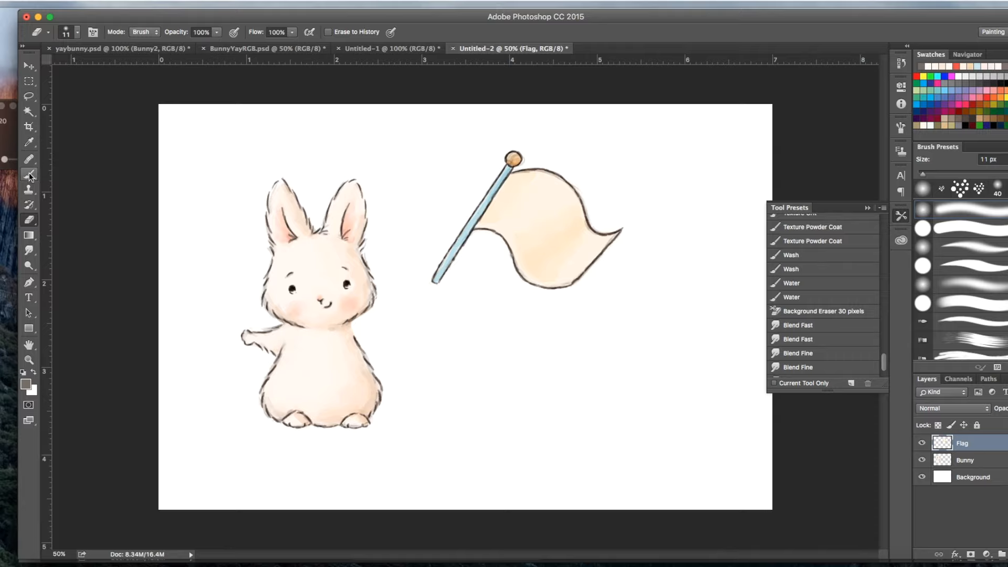
click(67, 33)
drag(86, 66, 95, 67)
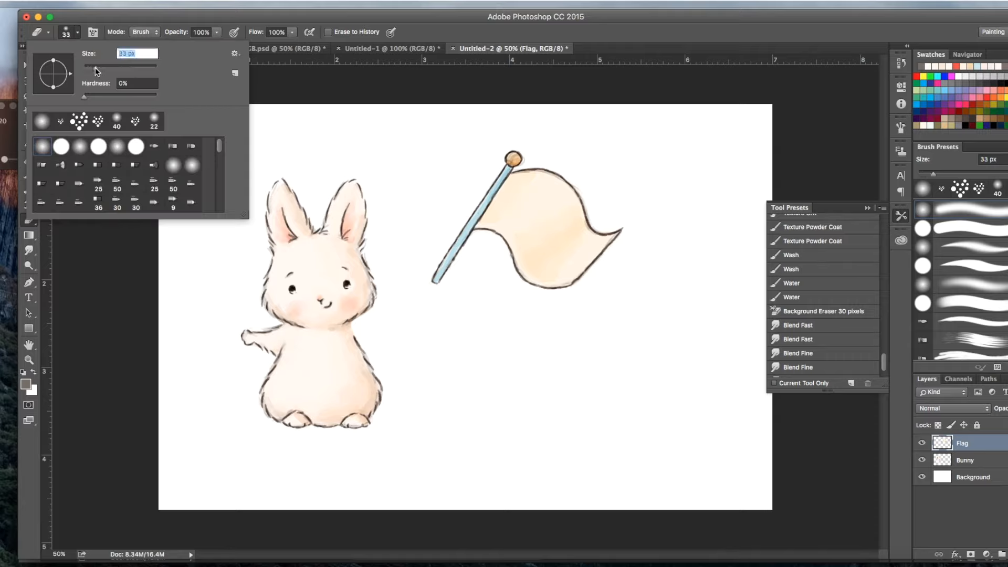
click(478, 234)
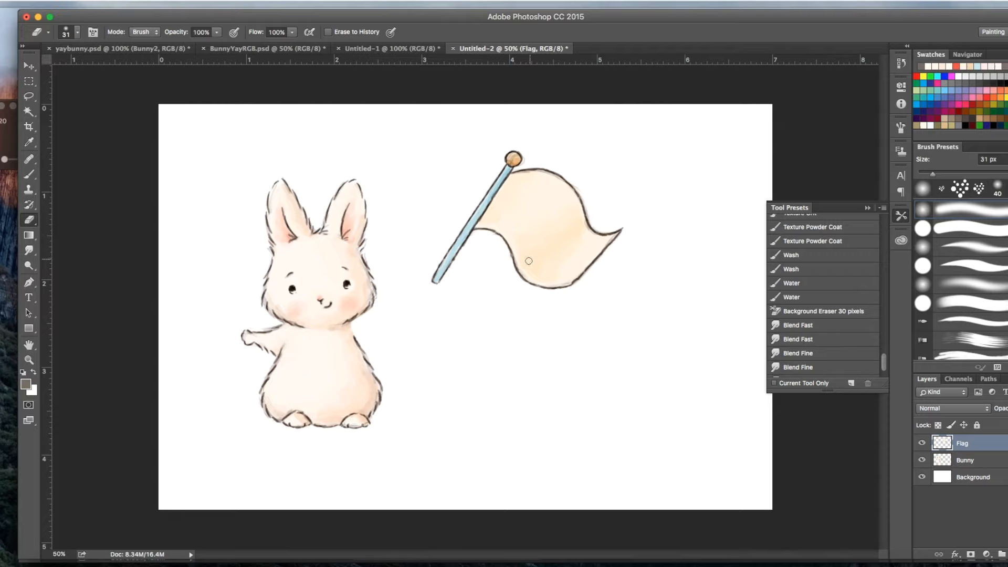
Step: Rotate the flag about 40.3° counterclockwise, move it over the bunny's head, and compare it with the original in Untitled-1
key(super+t)
drag(671, 331, 657, 255)
drag(555, 259, 409, 262)
drag(580, 280, 551, 227)
drag(433, 265, 505, 220)
drag(398, 248, 385, 222)
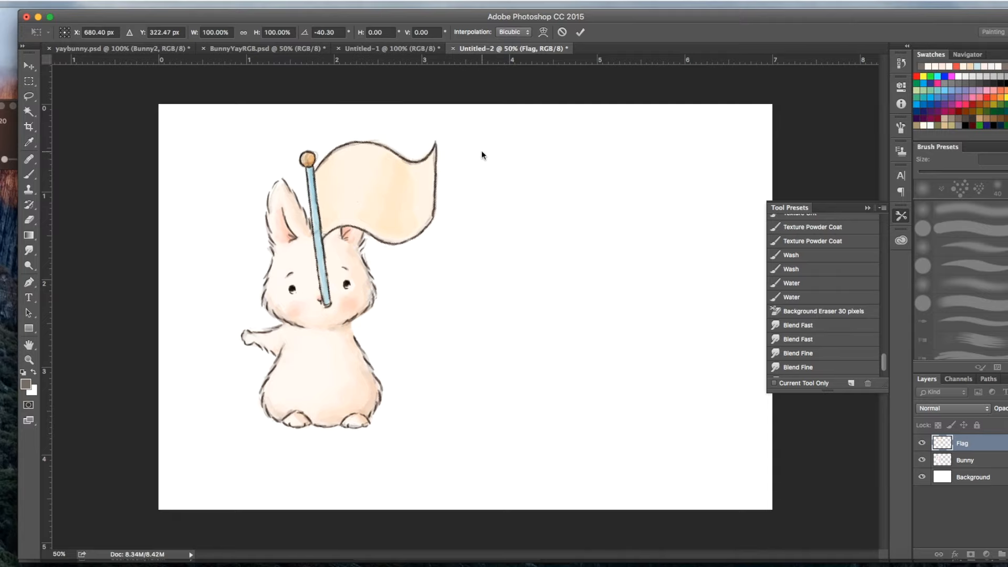
key(Escape)
click(405, 49)
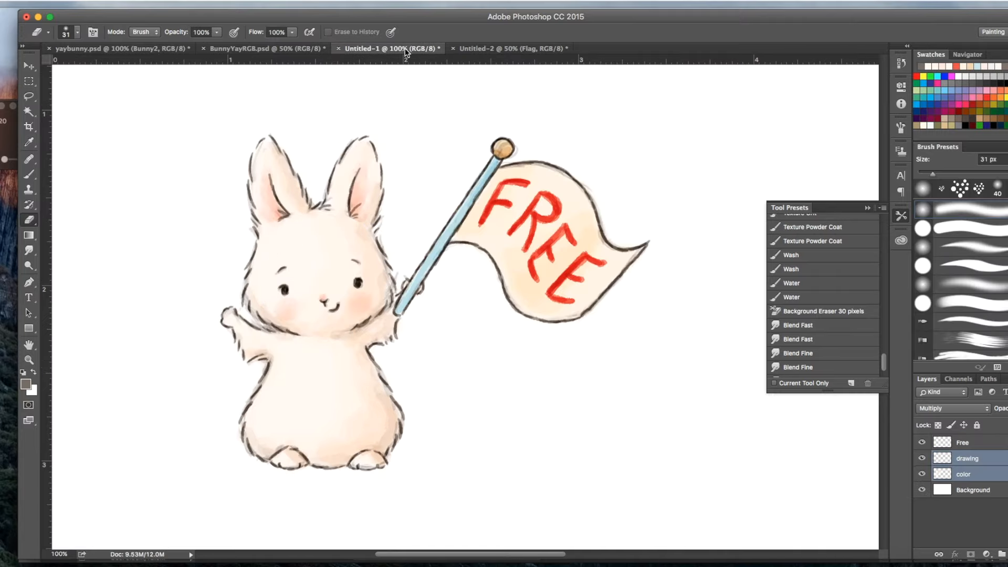
click(483, 49)
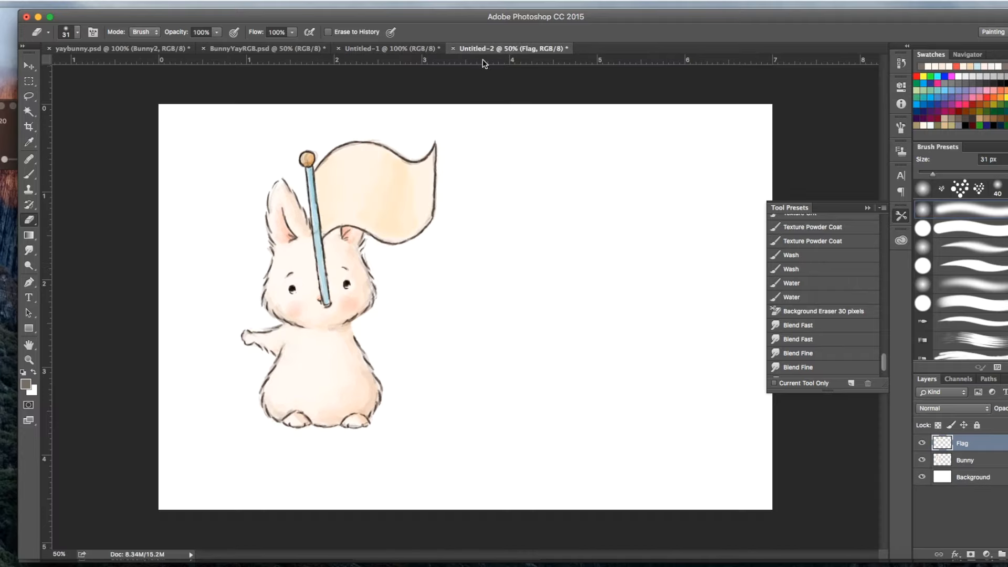
Step: Shift the flag slightly toward the bunny's raised arm and rotate it another 6.41° counterclockwise
click(31, 64)
mouse_move(388, 188)
mouse_down()
mouse_move(448, 188)
mouse_move(375, 186)
mouse_up()
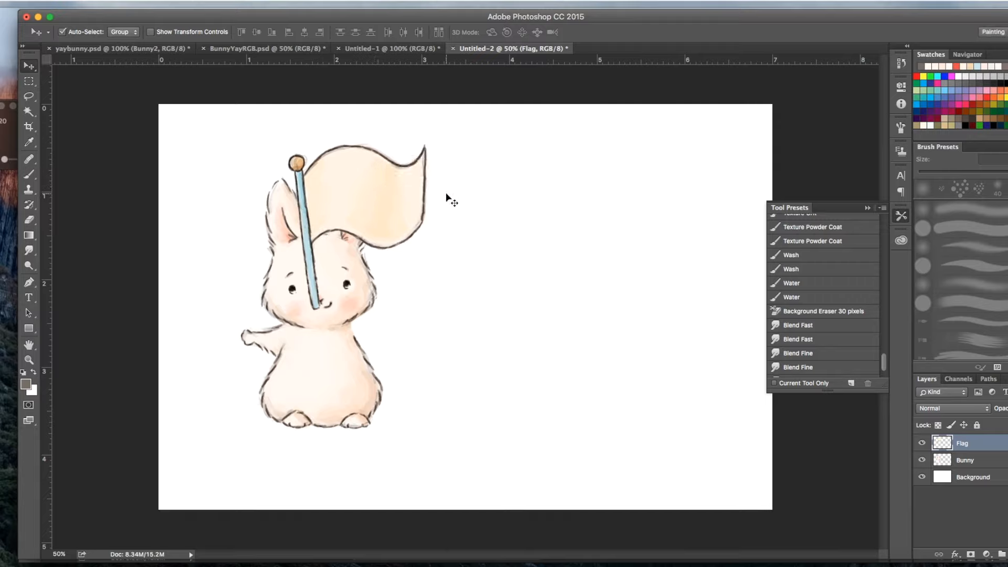
key(ctrl+t)
drag(490, 179, 471, 172)
mouse_move(385, 205)
mouse_down()
mouse_move(374, 208)
mouse_move(383, 203)
mouse_up()
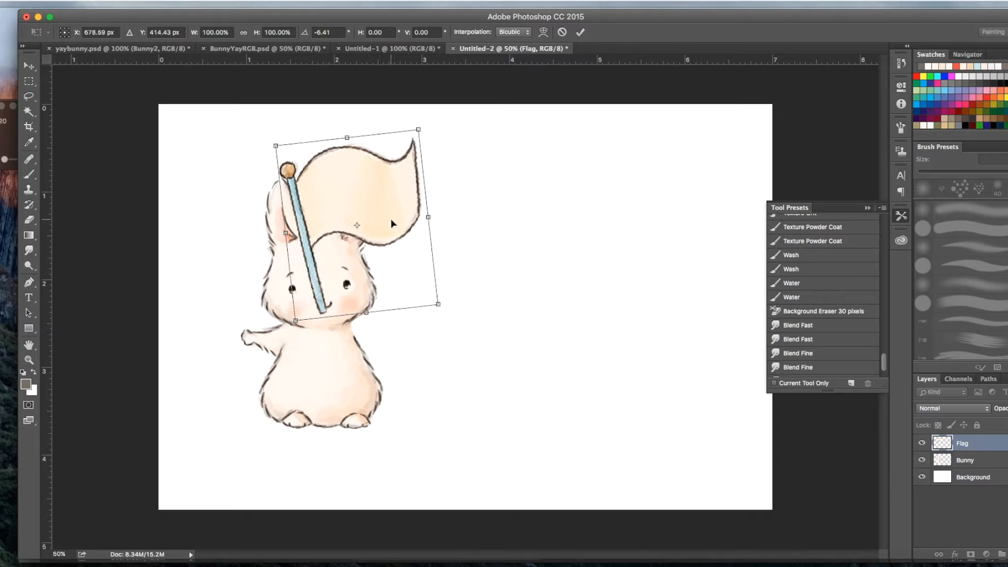
drag(388, 217, 383, 220)
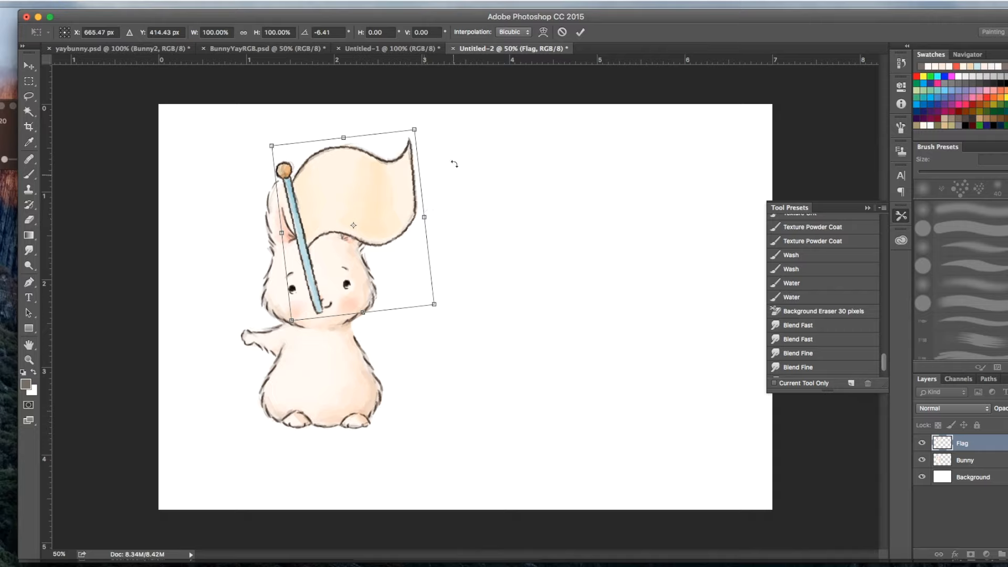
key(Return)
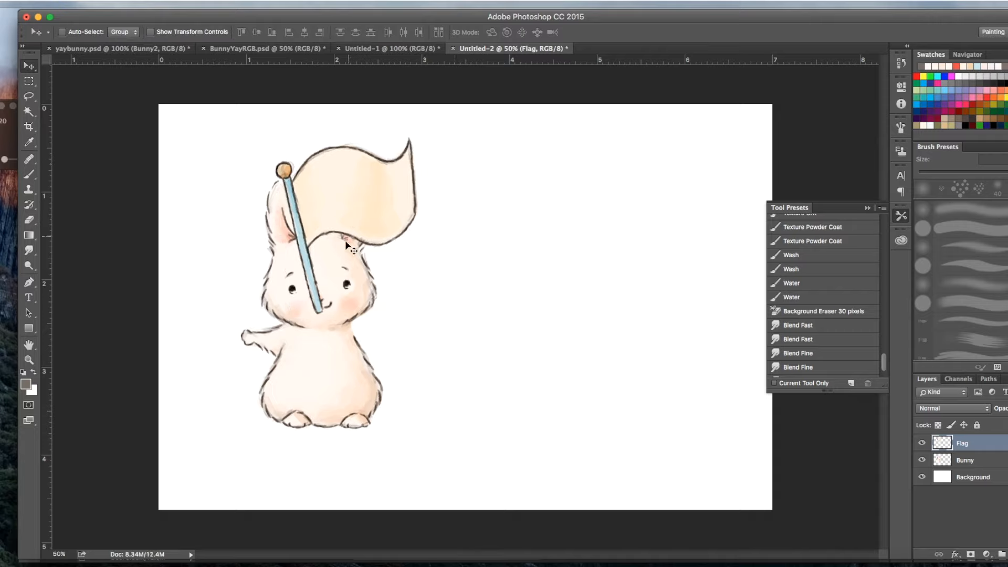
Step: Erase the flag's dark outline along its lower, outer and upper edges with the 31 px eraser, hiding the Bunny layer
click(29, 224)
mouse_move(325, 242)
mouse_down()
mouse_move(403, 239)
mouse_move(358, 244)
mouse_move(411, 228)
mouse_move(405, 234)
mouse_up()
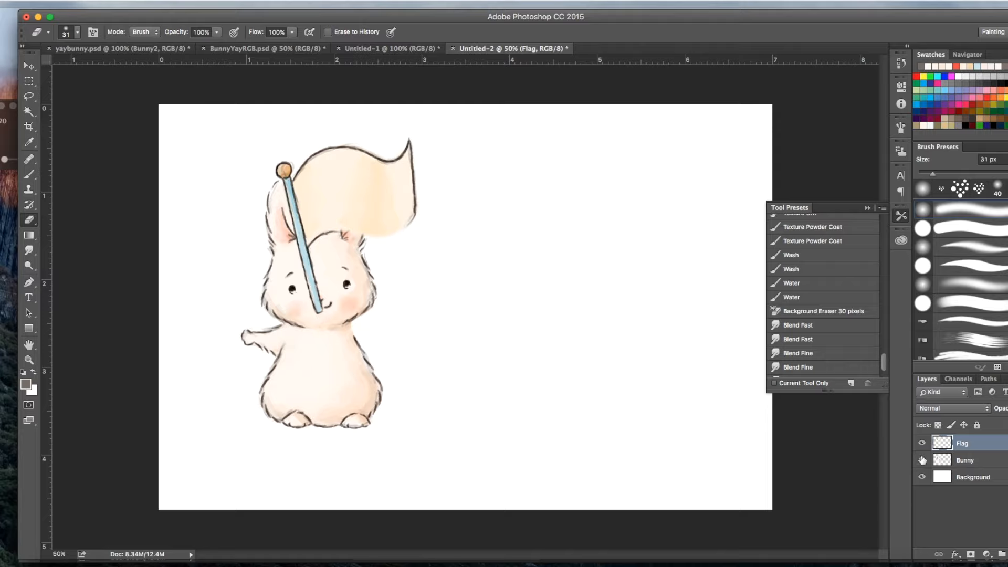
click(922, 462)
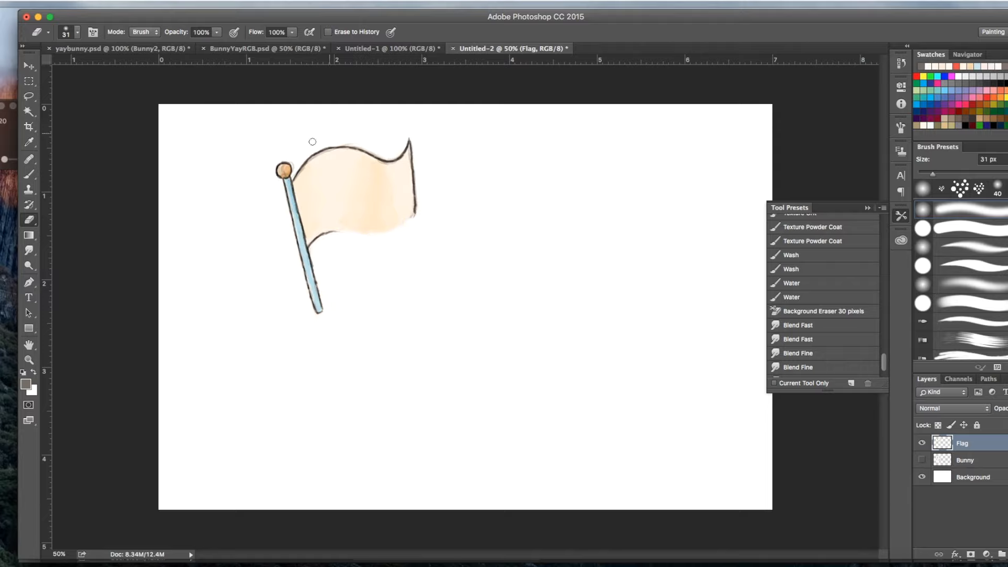
mouse_move(295, 168)
mouse_down()
mouse_move(352, 144)
mouse_move(339, 146)
mouse_move(437, 157)
mouse_move(416, 145)
mouse_move(415, 223)
mouse_move(403, 154)
mouse_move(362, 154)
mouse_move(410, 151)
mouse_move(305, 154)
mouse_move(343, 147)
mouse_up()
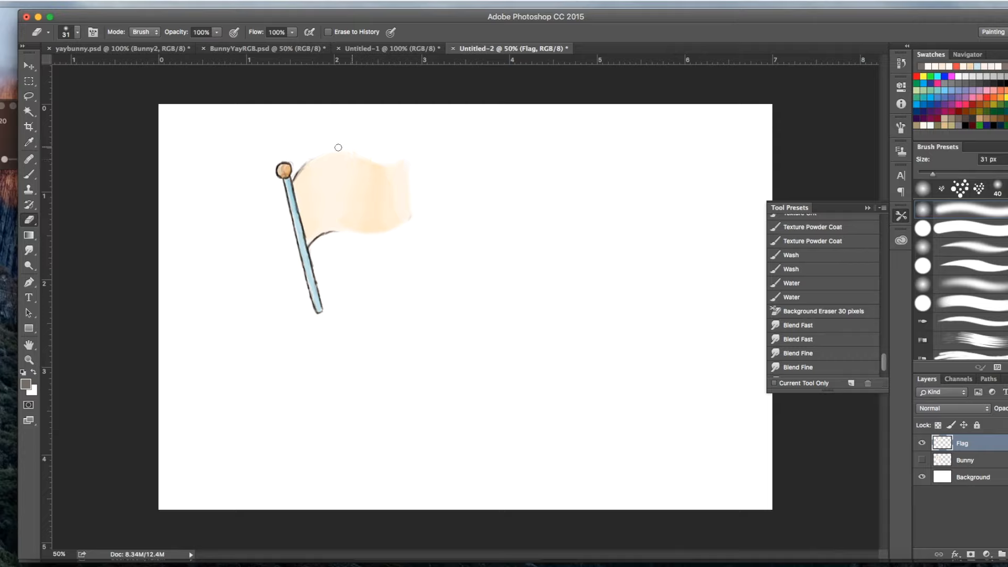
drag(359, 147, 302, 163)
Step: Sample the flag's pale cream colour and brush over its upper area with a soft round 59 px brush in Multiply mode
click(25, 384)
click(343, 177)
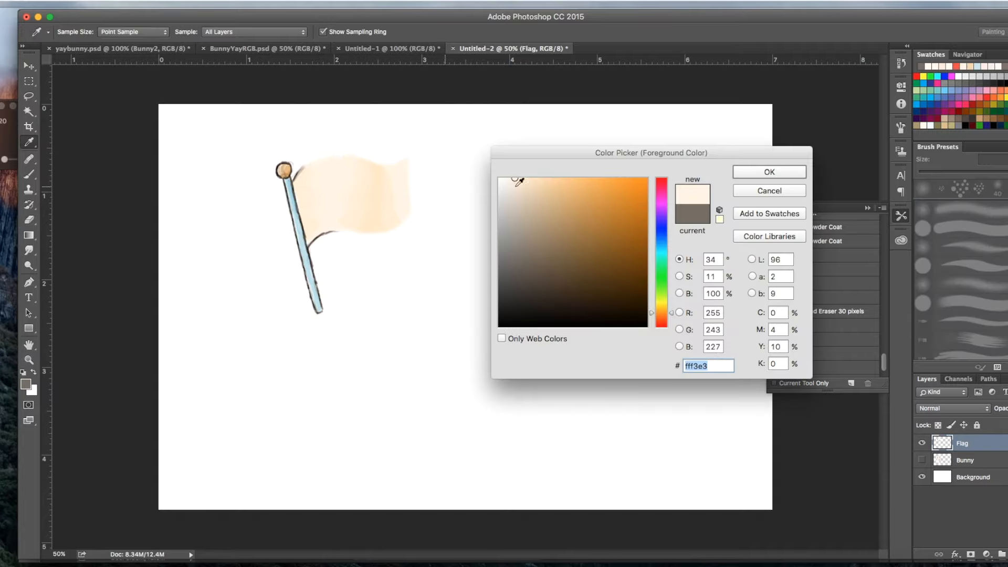
click(767, 170)
click(29, 174)
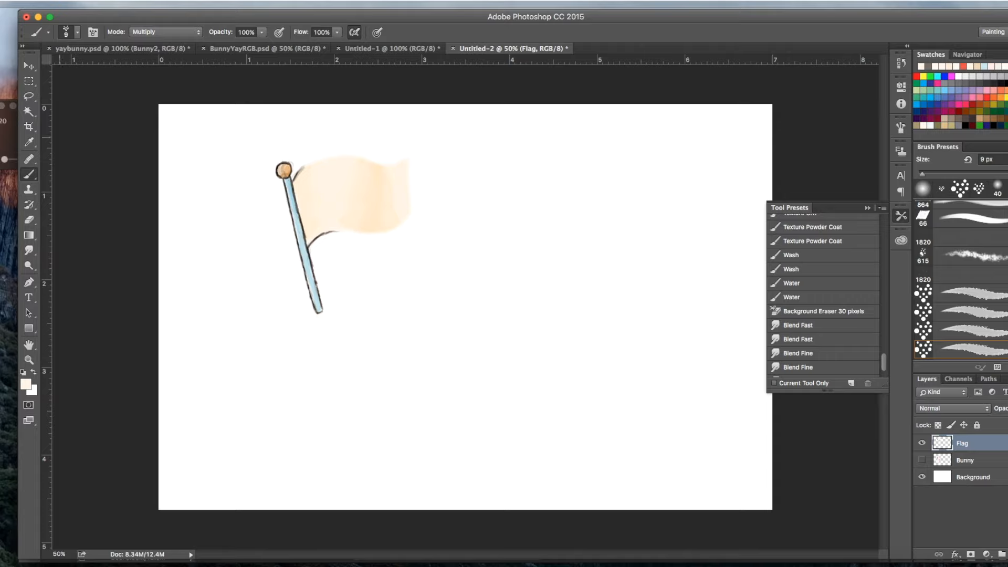
click(77, 33)
scroll(216, 168, up, 10)
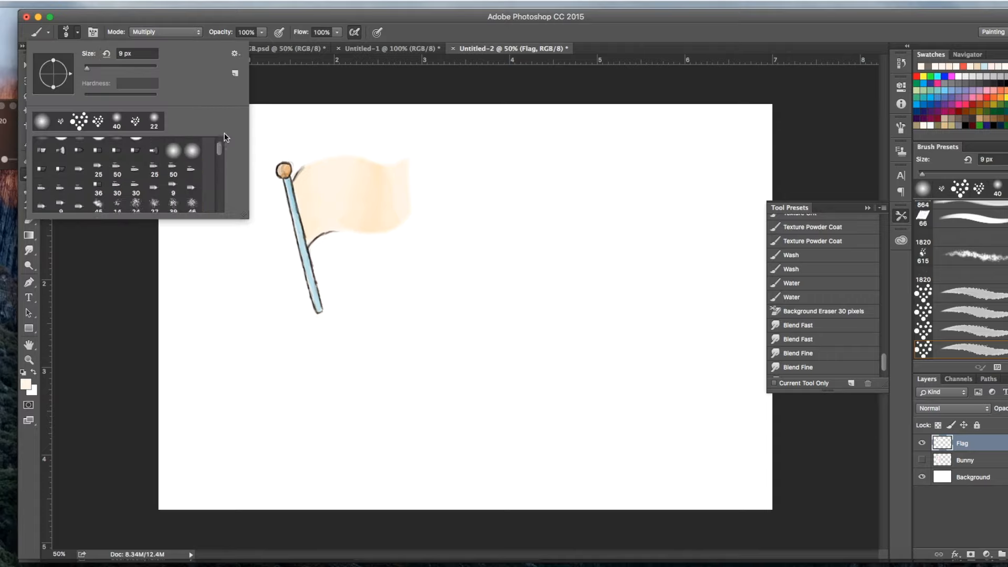
click(42, 147)
click(104, 68)
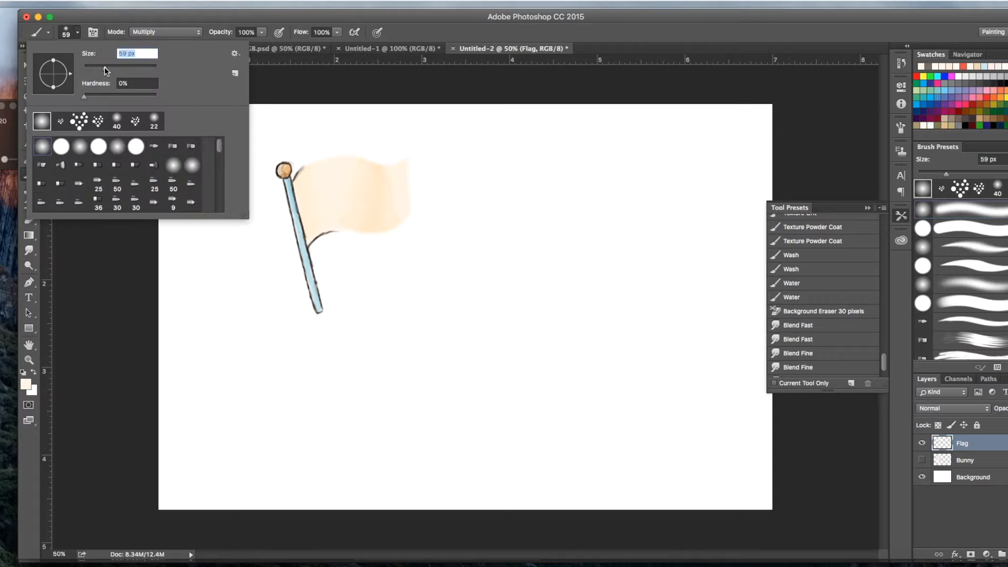
drag(309, 173, 359, 164)
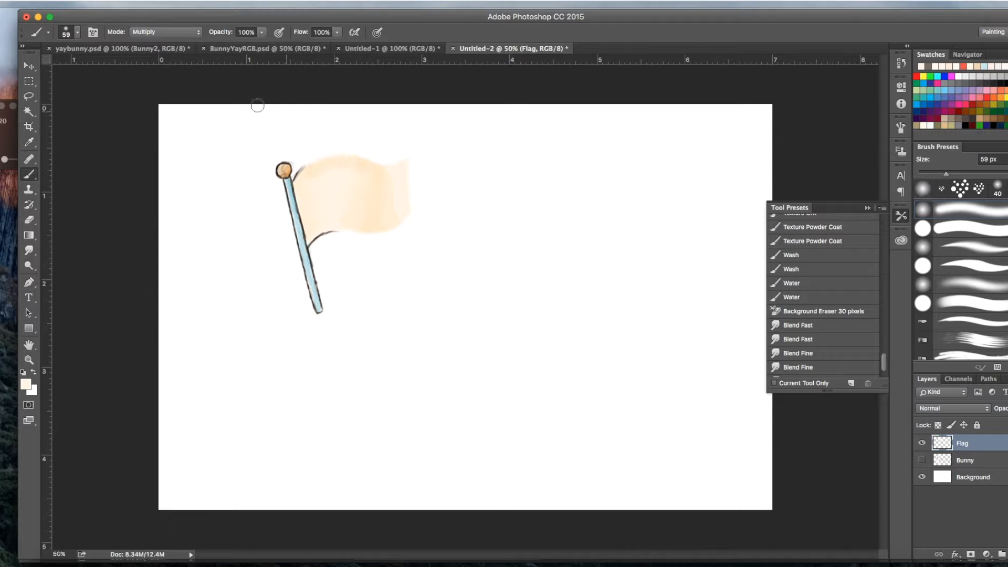
Step: Paint over the flag's fill in Normal mode, then extend its upper outer corner with the brush reduced to 27 px
click(176, 32)
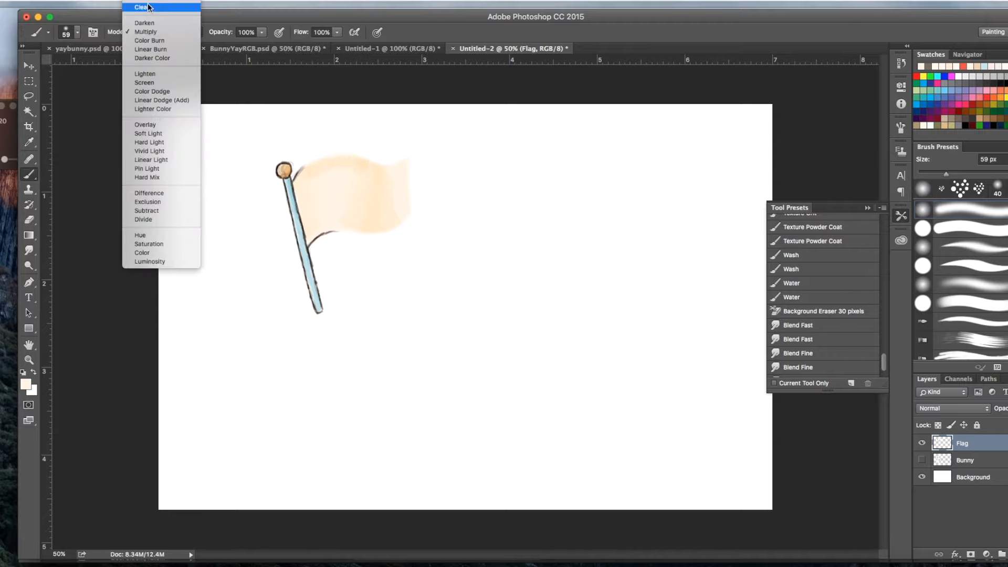
click(156, 5)
mouse_move(308, 178)
mouse_down()
mouse_move(413, 157)
mouse_move(388, 167)
mouse_move(412, 161)
mouse_move(406, 215)
mouse_move(327, 224)
mouse_move(386, 222)
mouse_move(391, 187)
mouse_move(354, 172)
mouse_move(407, 168)
mouse_move(366, 178)
mouse_up()
click(74, 34)
drag(94, 67, 93, 68)
drag(411, 157, 415, 149)
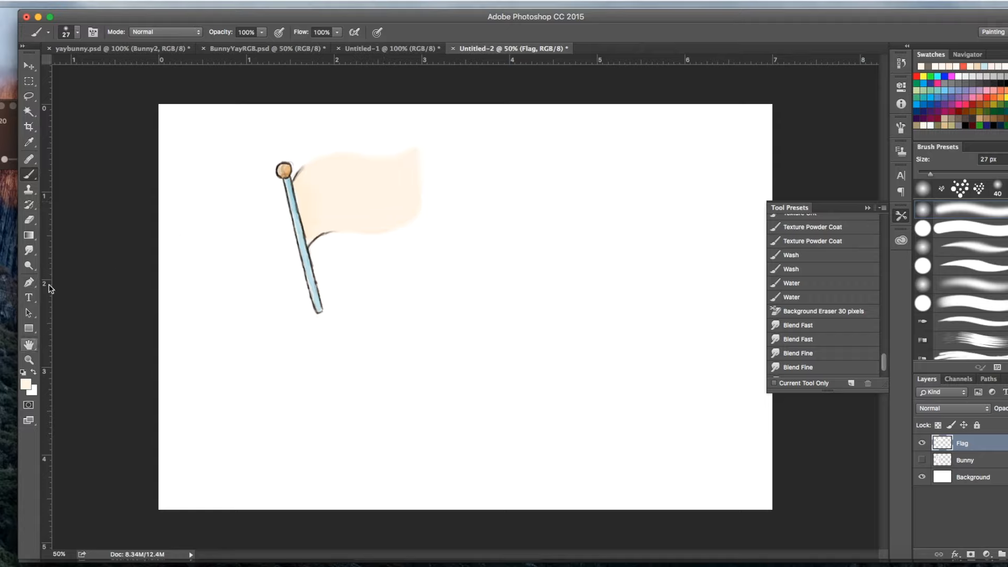
Step: Shade the flag near the pole and down its middle with a textured 27 px Multiply brush, and choose the Blend Fast preset
click(63, 39)
drag(219, 153, 218, 189)
click(192, 165)
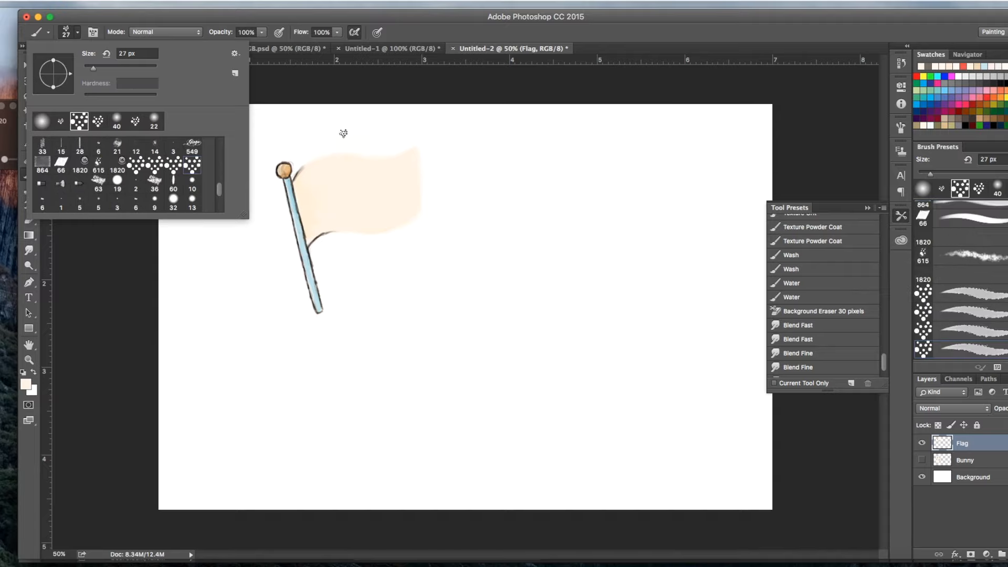
click(160, 34)
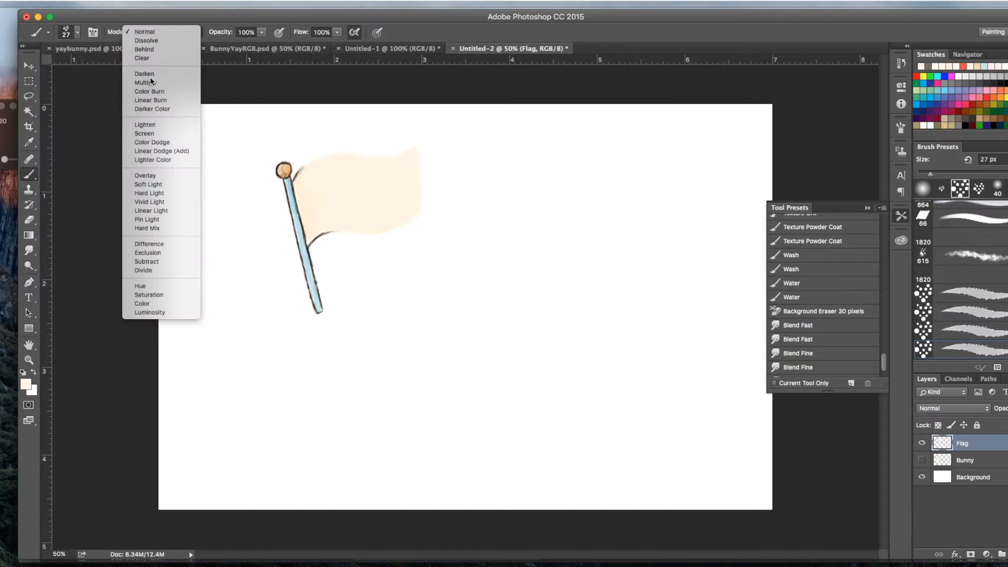
click(189, 82)
mouse_move(369, 169)
mouse_down()
mouse_move(380, 174)
mouse_move(373, 206)
mouse_up()
drag(307, 177, 310, 229)
drag(365, 175, 374, 211)
click(804, 326)
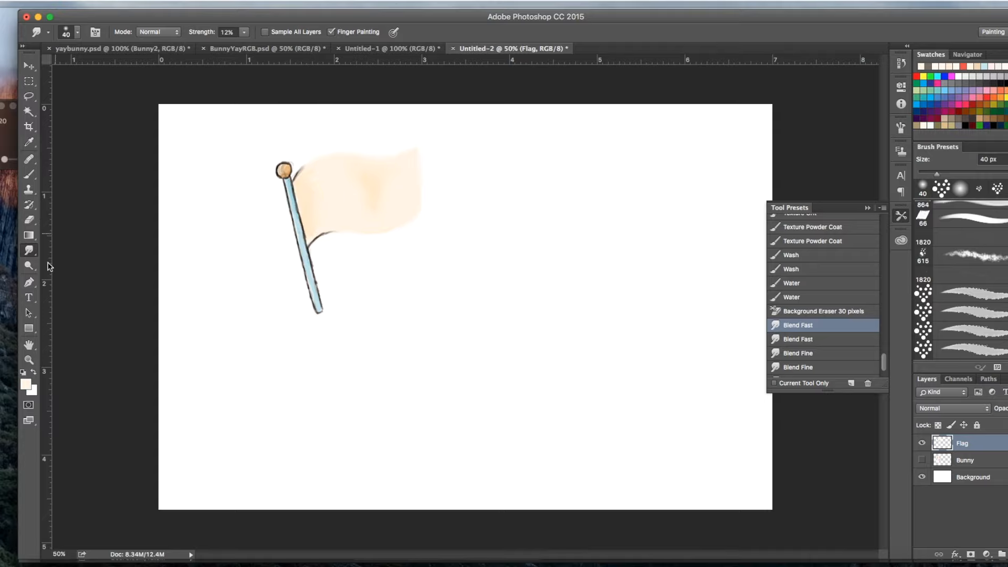
Step: Set the brush's foreground colour to greyish brown 8d7c75 and its size to 9 px
click(30, 174)
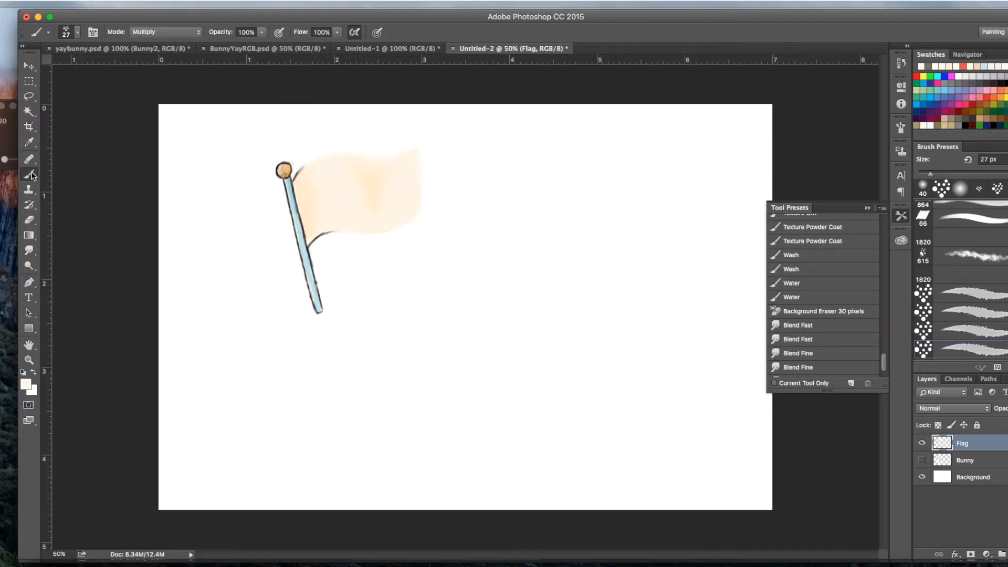
click(26, 389)
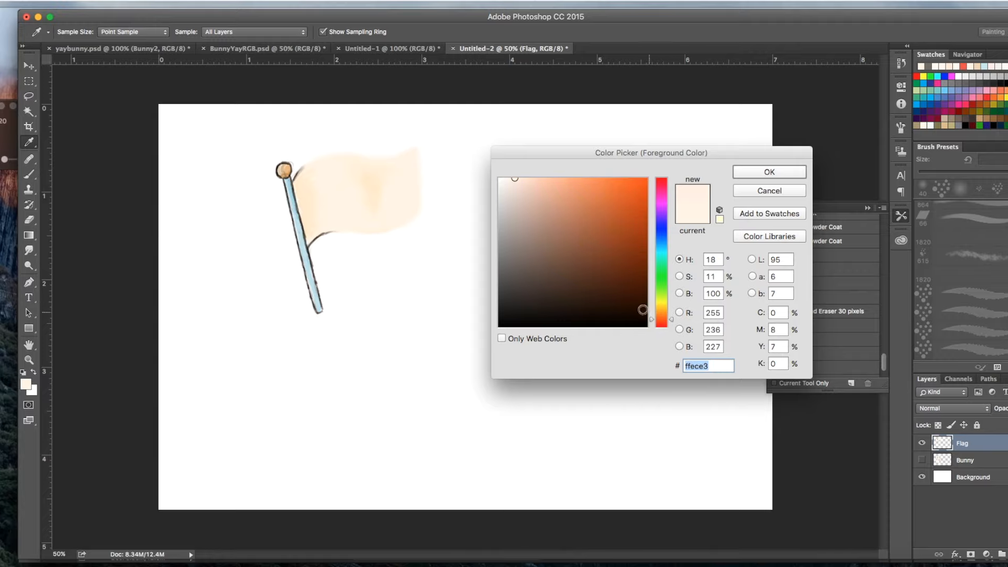
click(523, 245)
click(756, 175)
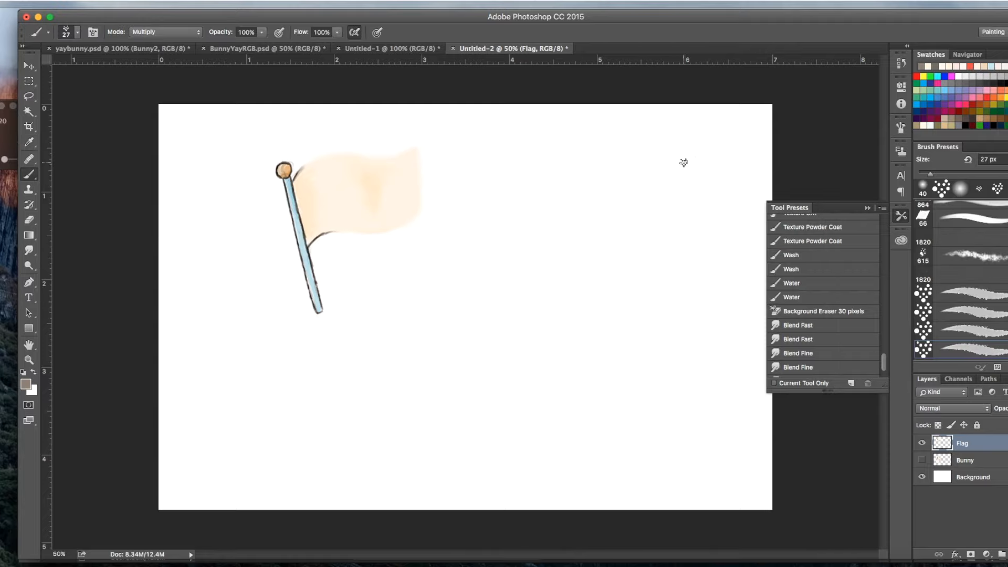
key(super+equal)
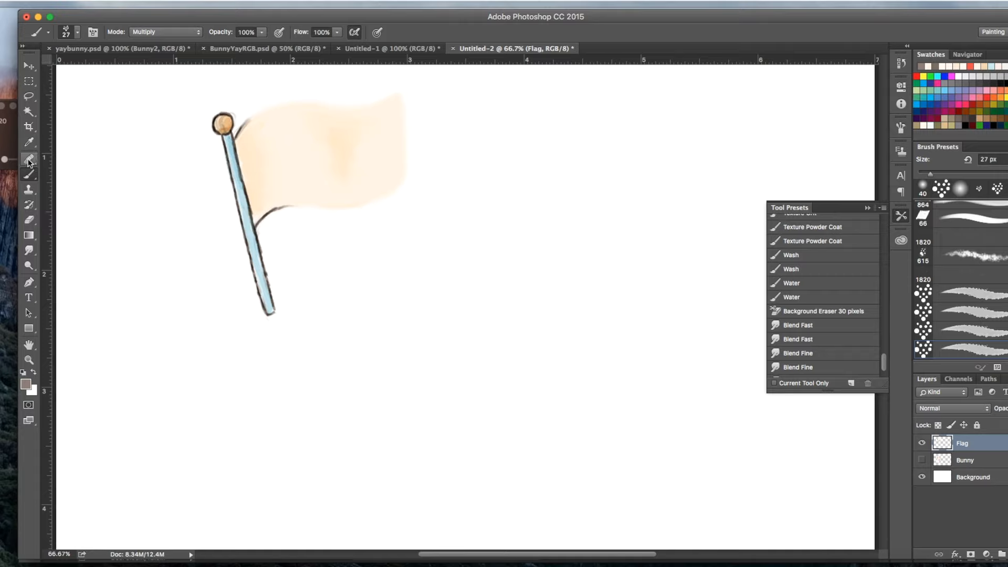
click(70, 37)
drag(91, 68, 86, 68)
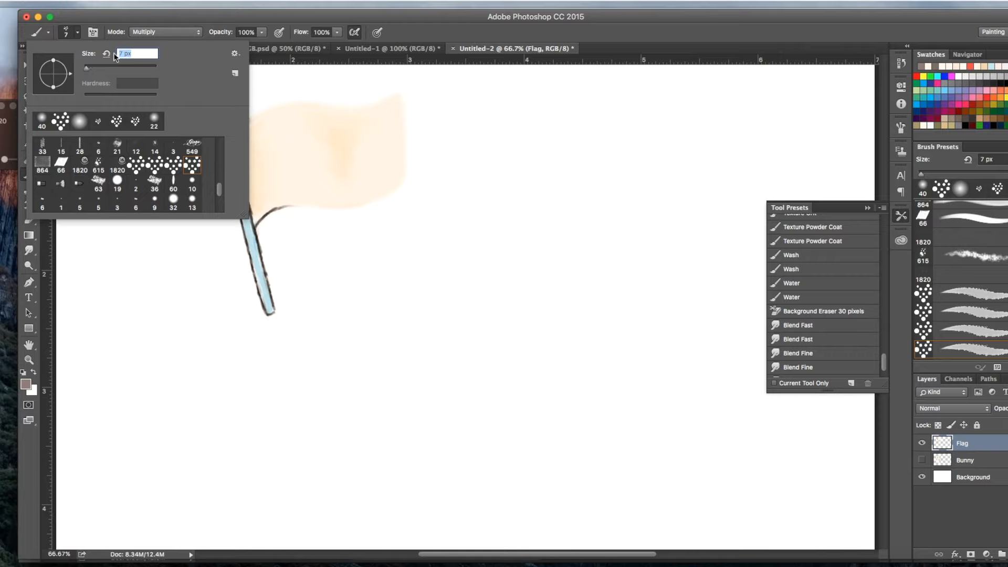
drag(87, 68, 85, 68)
drag(87, 69, 86, 68)
key(Return)
Step: Redraw the flag's dark outline along its upper, outer and lower edges, joining the remaining line ends near the pole
key(super+plus)
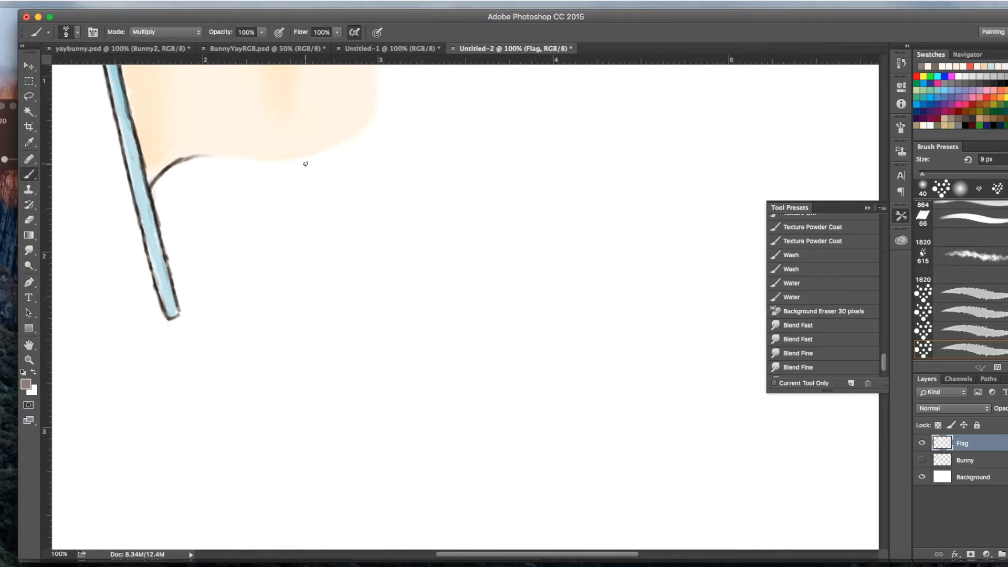
scroll(187, 135, up, 5)
scroll(187, 135, left, 5)
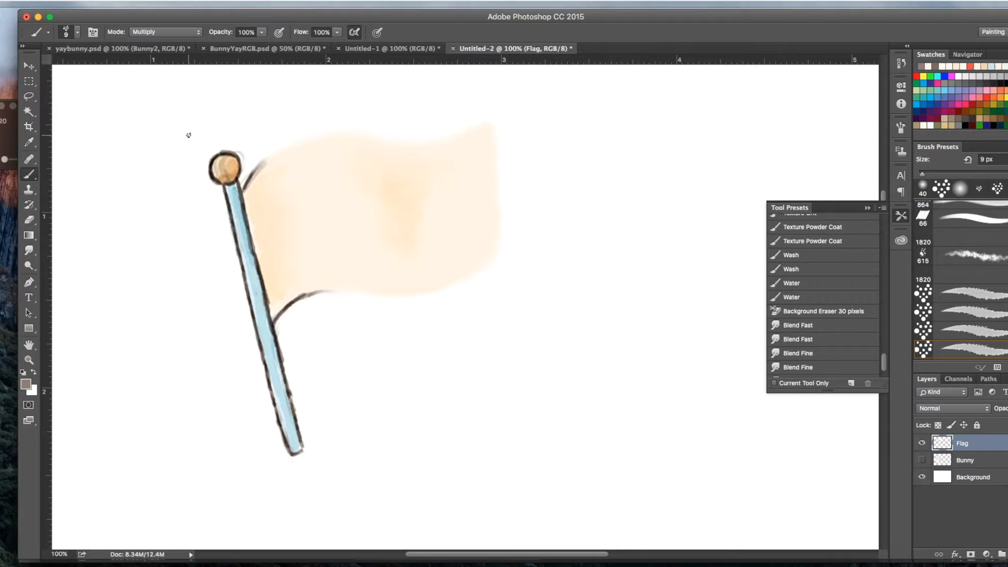
mouse_move(250, 177)
mouse_down()
mouse_move(262, 159)
mouse_move(321, 138)
mouse_move(302, 140)
mouse_move(343, 133)
mouse_move(405, 144)
mouse_move(392, 142)
mouse_move(458, 137)
mouse_move(448, 139)
mouse_move(487, 119)
mouse_move(499, 250)
mouse_up()
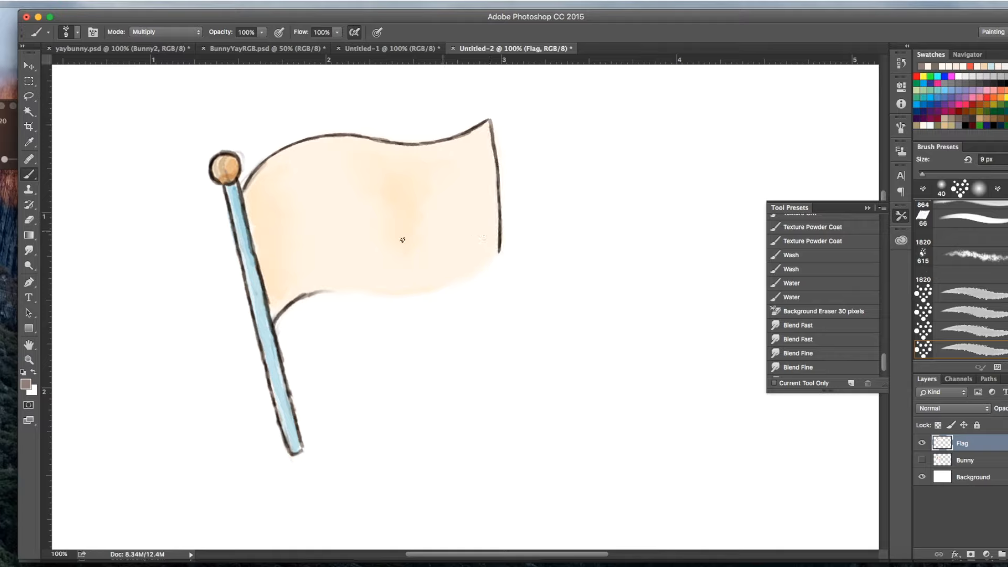
mouse_move(308, 296)
mouse_down()
mouse_move(427, 293)
mouse_move(500, 251)
mouse_up()
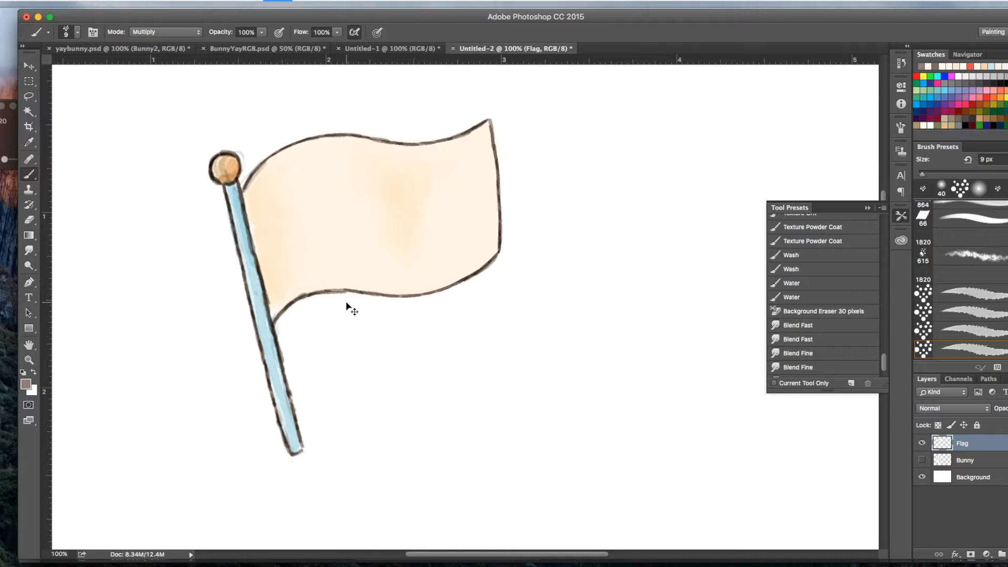
key(super+minus)
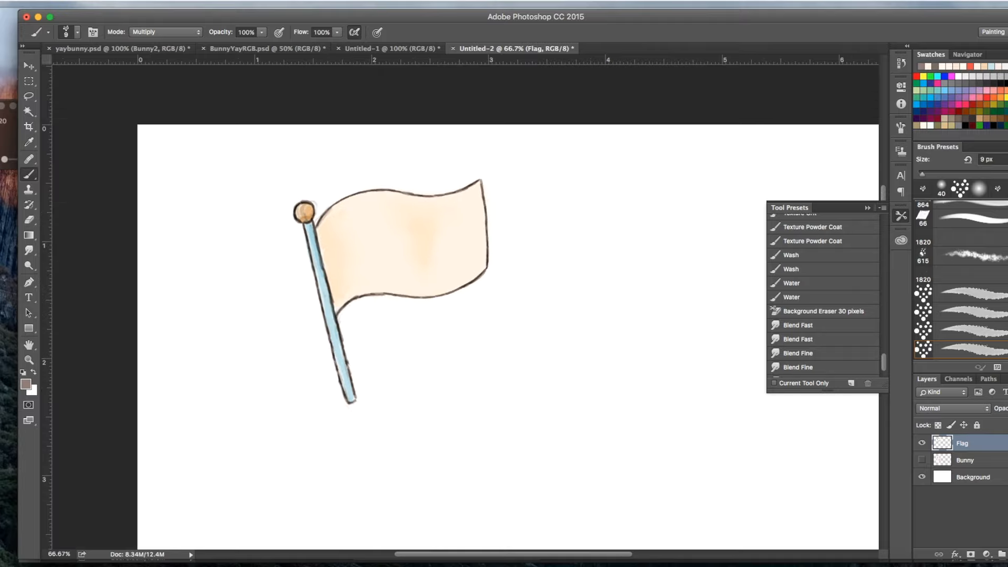
Step: Add a new empty layer above the Flag layer and check the original artwork in Untitled-1
key(super+shift+alt+n)
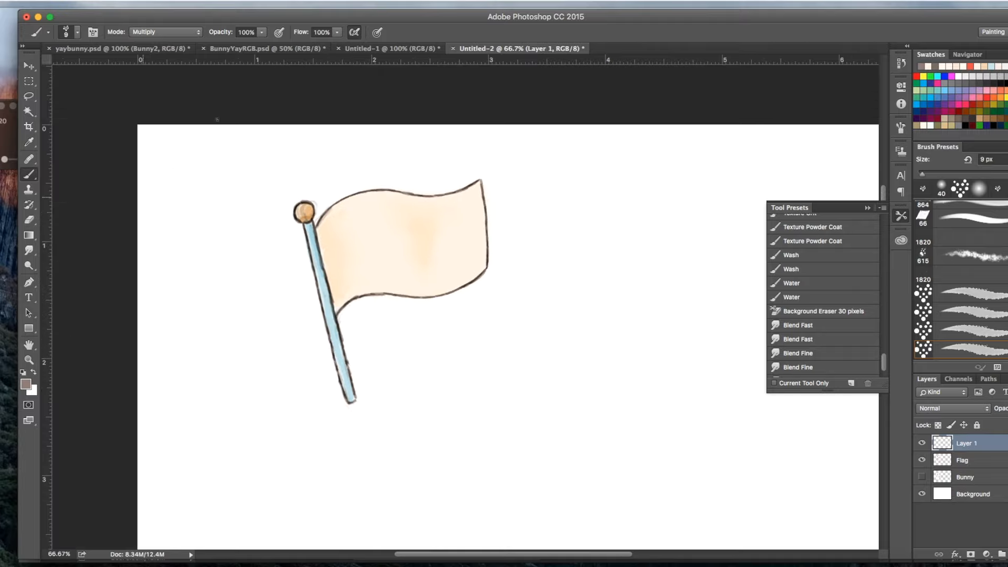
click(386, 47)
click(518, 50)
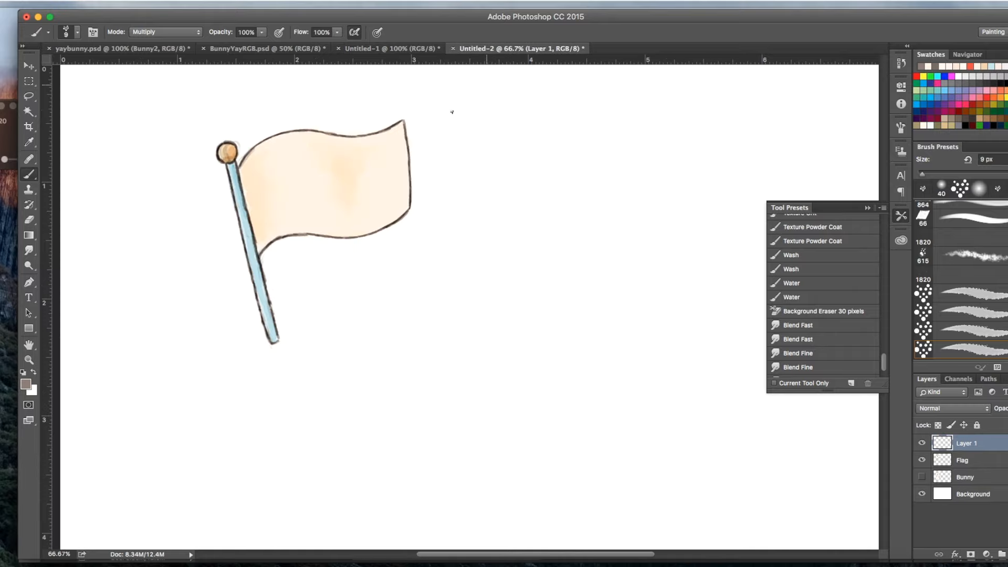
Step: Set the foreground colour to the red of the FREE lettering sampled from Untitled-1, and return to Untitled-2
click(25, 384)
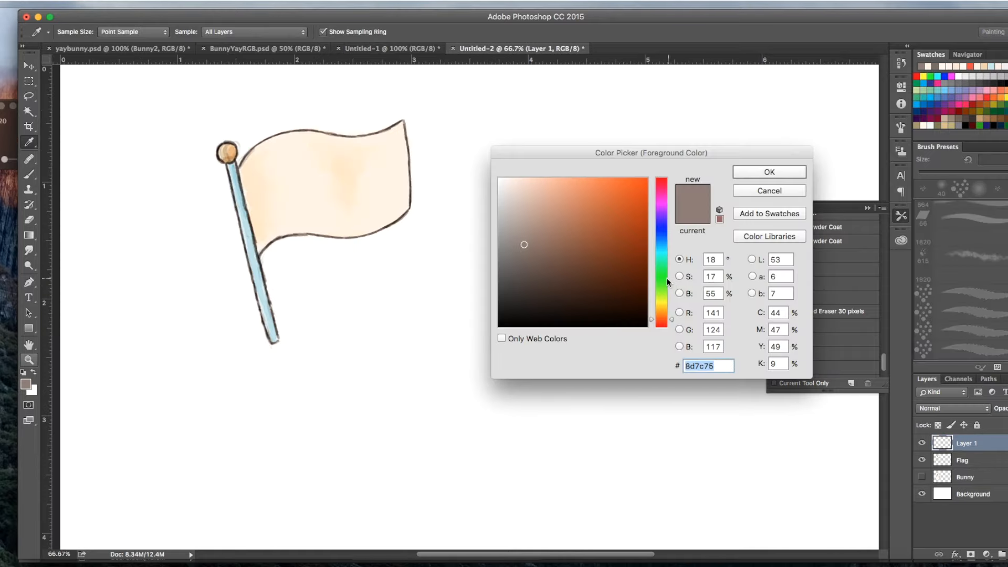
click(752, 189)
click(391, 48)
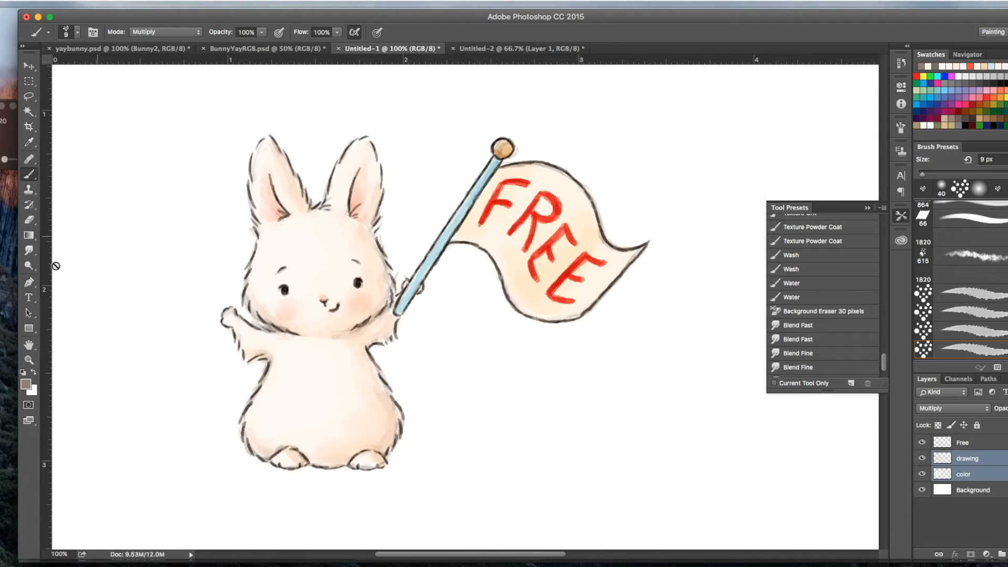
click(28, 386)
drag(591, 168, 527, 382)
click(550, 216)
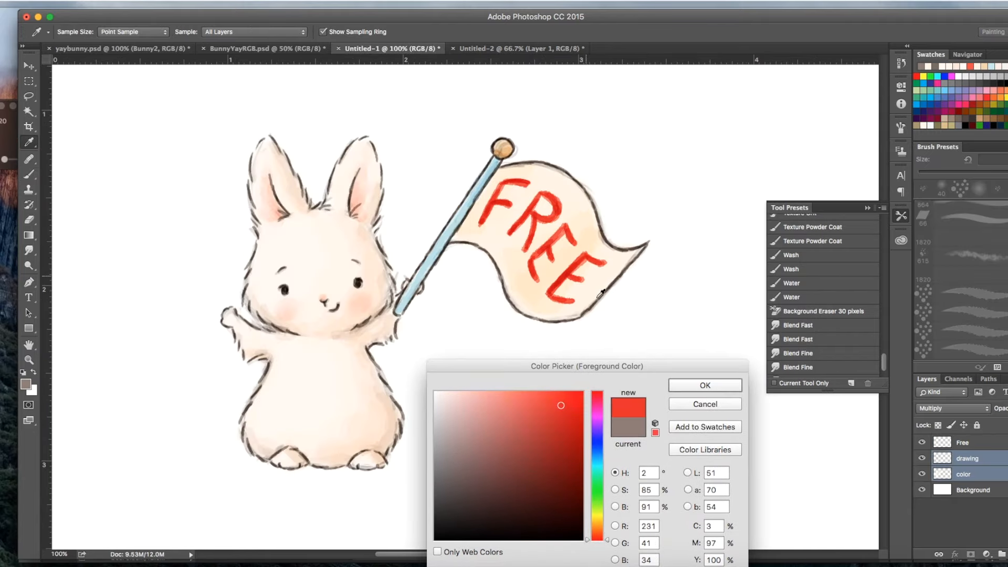
click(705, 385)
click(496, 48)
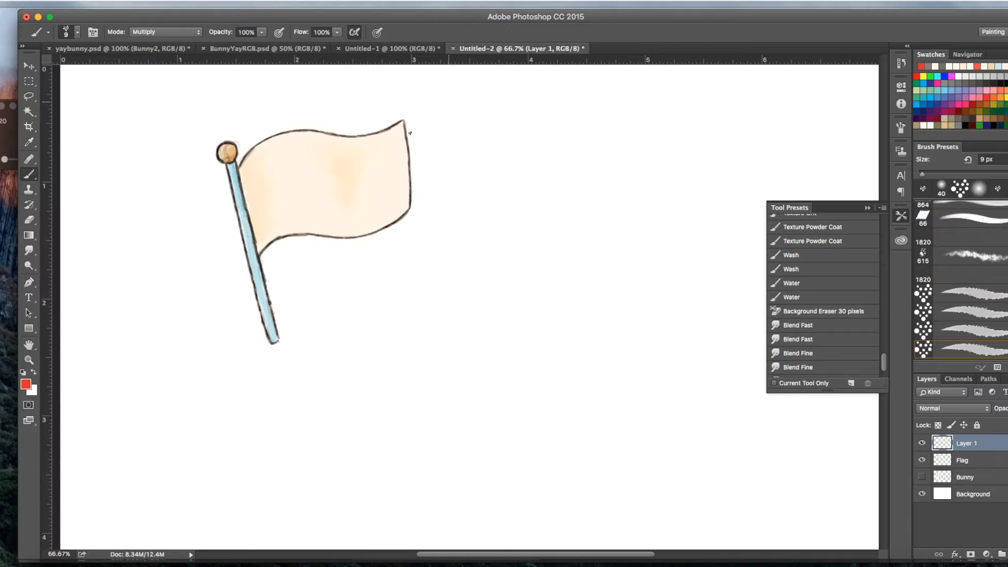
Step: Set the brush size to 15 px and hand-letter a red F and R on the flag beside the pole
click(68, 32)
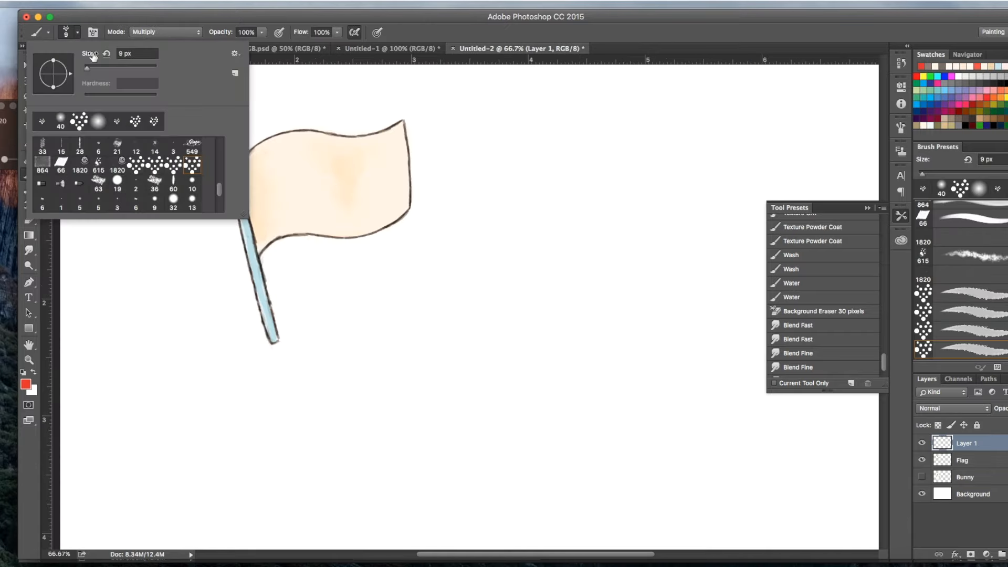
drag(87, 68, 90, 68)
click(276, 17)
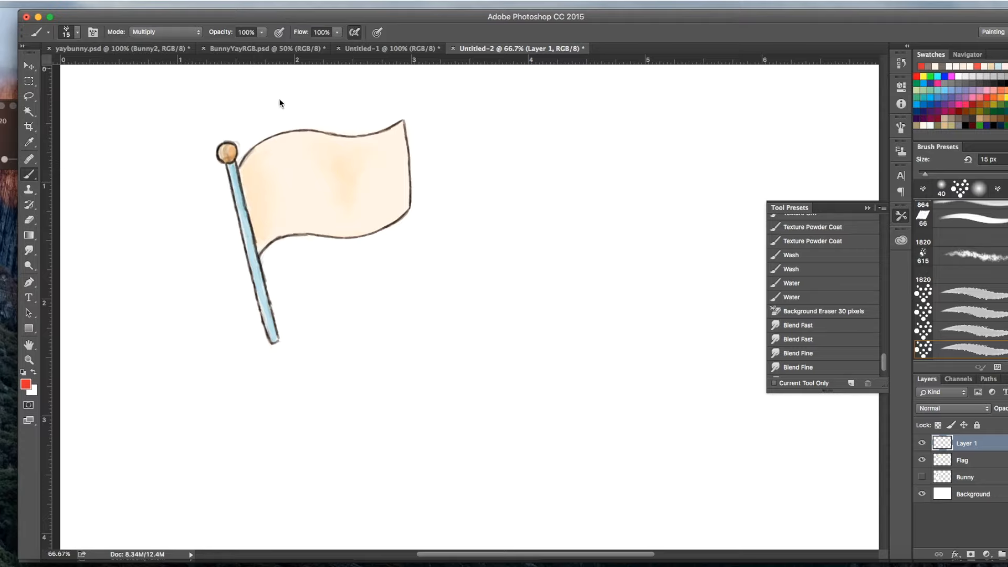
mouse_move(253, 176)
mouse_down()
mouse_move(257, 170)
mouse_move(275, 161)
mouse_move(253, 175)
mouse_move(264, 220)
mouse_move(266, 192)
mouse_move(276, 187)
mouse_move(267, 163)
mouse_move(254, 178)
mouse_move(266, 219)
mouse_move(267, 190)
mouse_move(290, 179)
mouse_move(294, 210)
mouse_up()
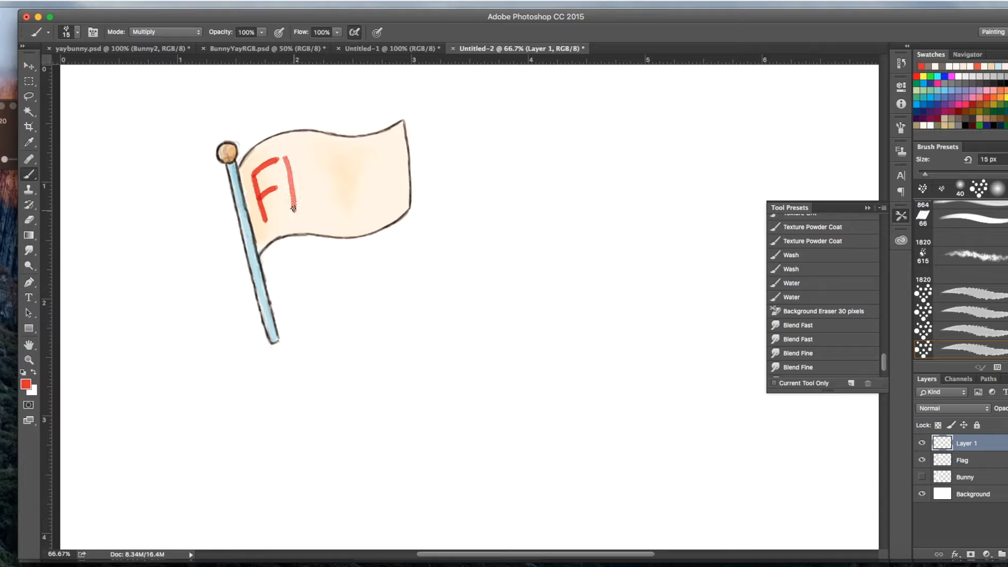
mouse_move(287, 157)
mouse_down()
mouse_move(310, 165)
mouse_move(298, 177)
mouse_move(322, 212)
mouse_up()
drag(297, 177, 319, 209)
drag(285, 158, 295, 208)
drag(286, 158, 309, 164)
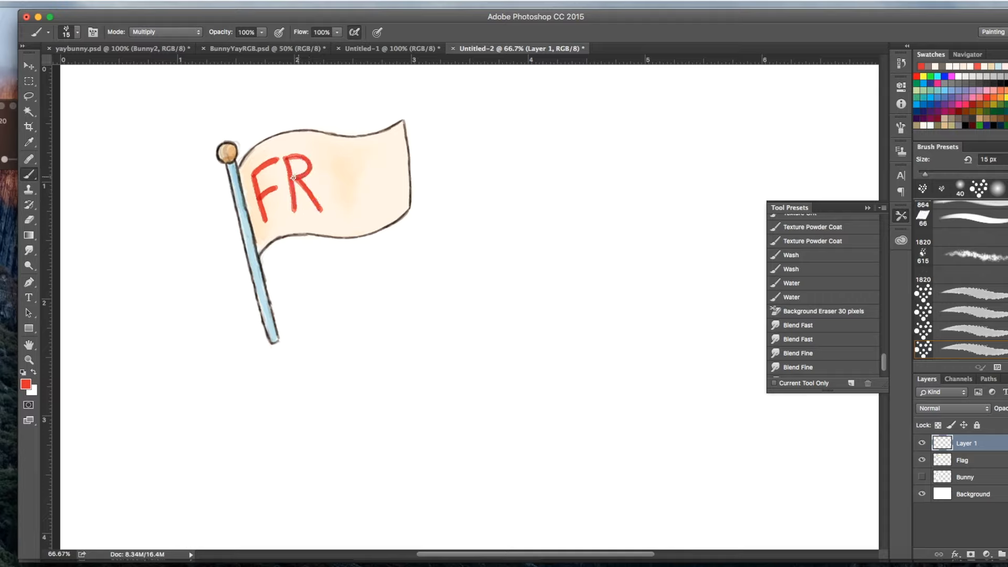
Step: Letter two red E's after the R to complete the word FREE, checking the original lettering in Untitled-1
mouse_move(330, 162)
mouse_down()
mouse_move(331, 212)
mouse_move(360, 208)
mouse_move(339, 186)
mouse_move(329, 160)
mouse_move(350, 159)
mouse_up()
drag(329, 158, 350, 160)
drag(332, 212, 356, 211)
drag(331, 160, 331, 213)
drag(364, 160, 368, 204)
drag(368, 157, 390, 149)
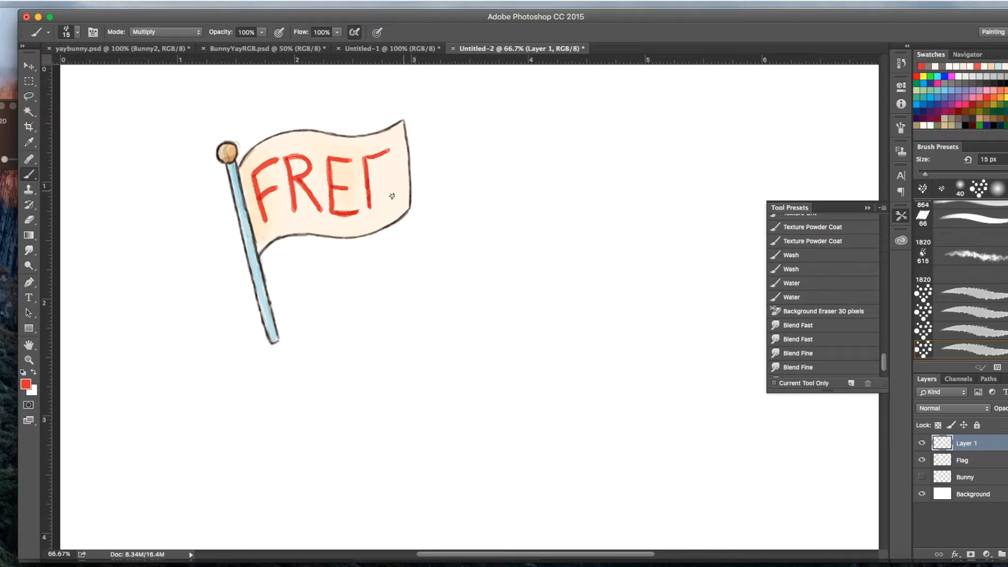
click(389, 47)
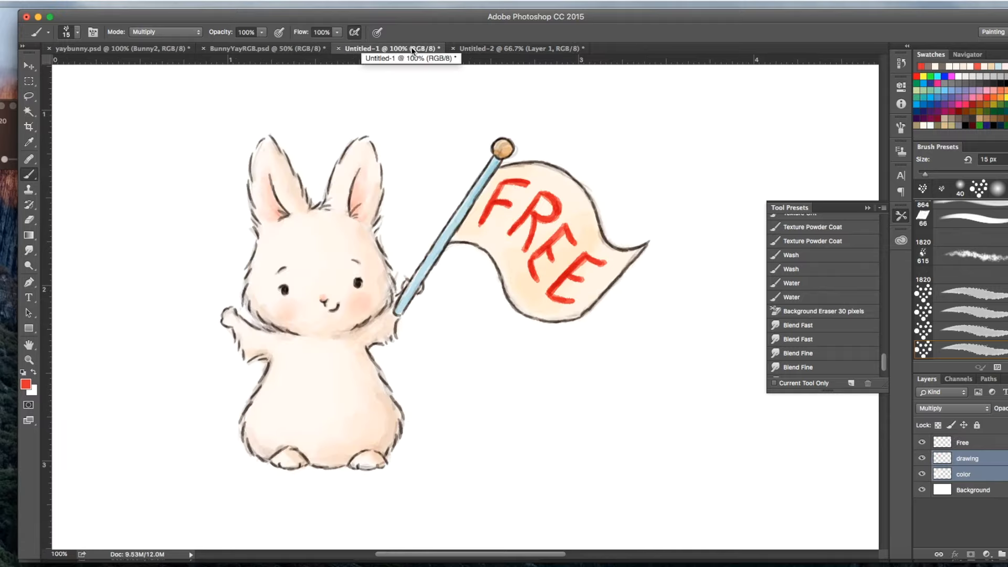
click(492, 46)
mouse_move(368, 181)
mouse_down()
mouse_move(385, 179)
mouse_move(393, 198)
mouse_up()
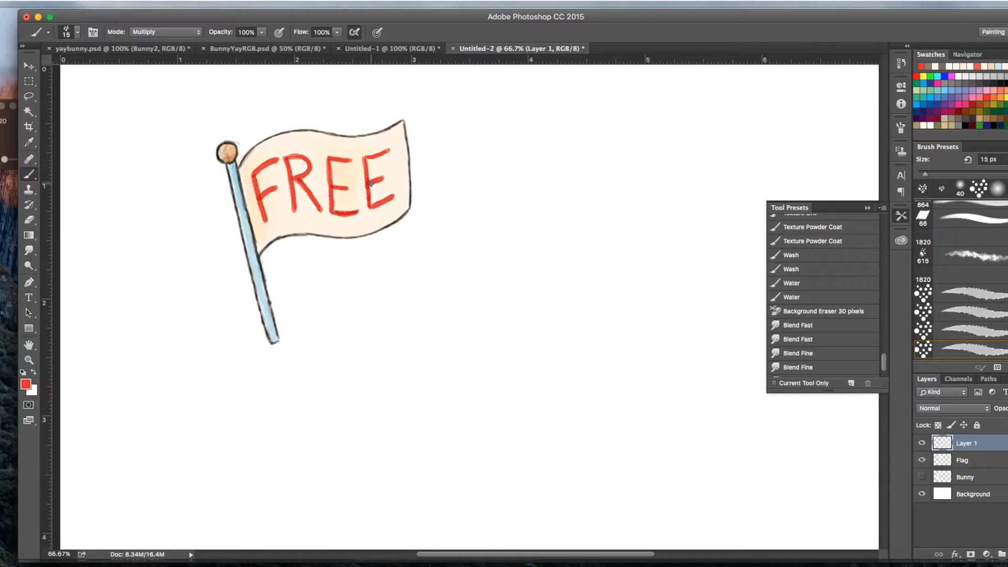
Step: Compare with the original lettering in Untitled-1, and thicken the stems of both E's on the flag
click(390, 47)
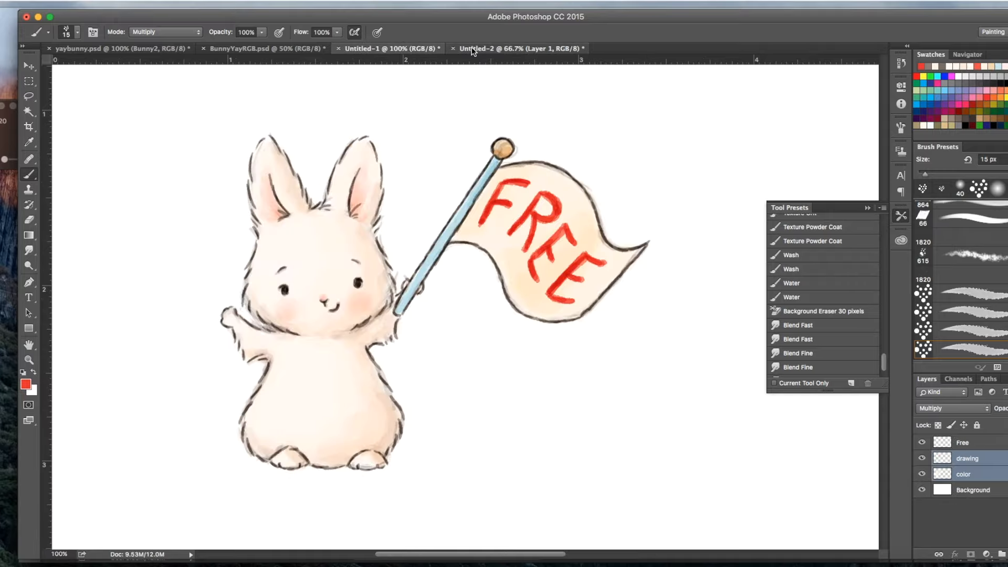
click(493, 47)
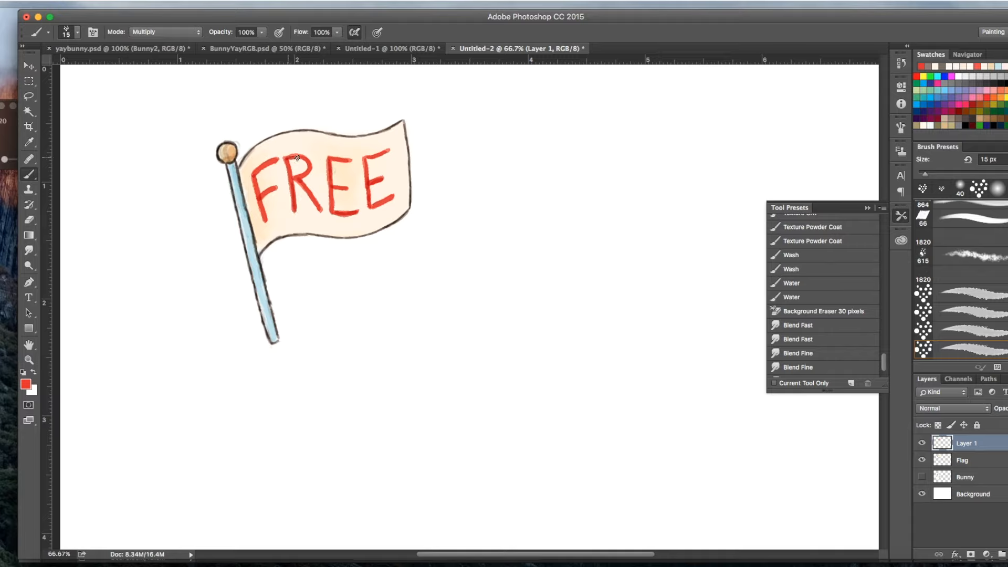
drag(366, 159, 371, 207)
drag(331, 160, 334, 208)
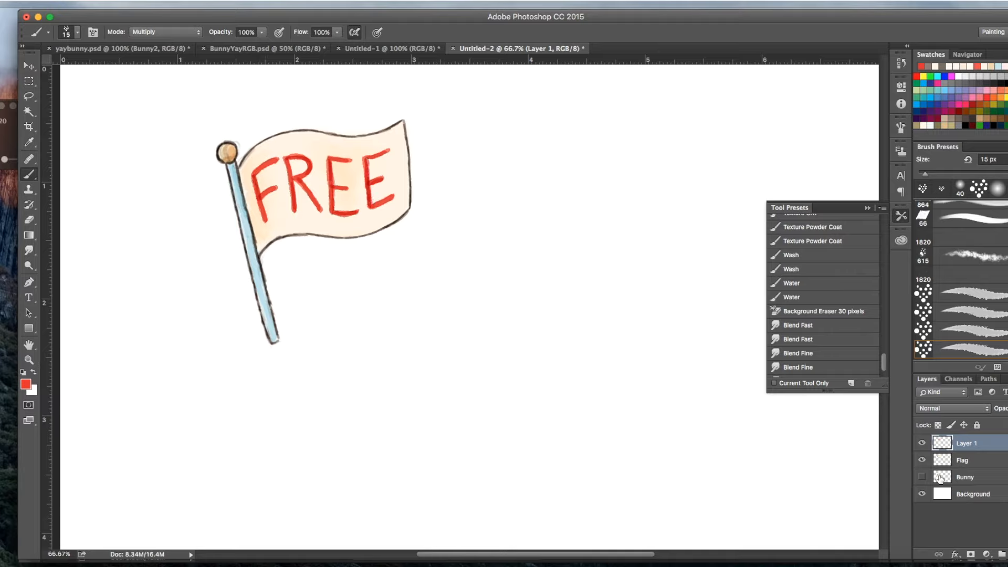
Step: Rename the lettering layer as free and make the Bunny layer visible
double_click(969, 444)
text(free)
key(Return)
click(922, 478)
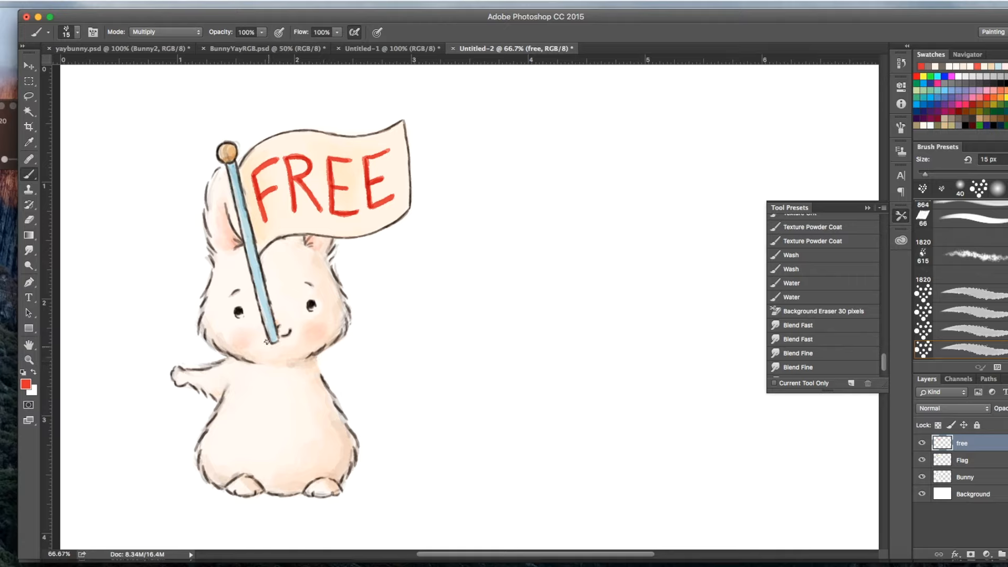
Step: Add a new empty layer directly above the Flag layer
click(966, 478)
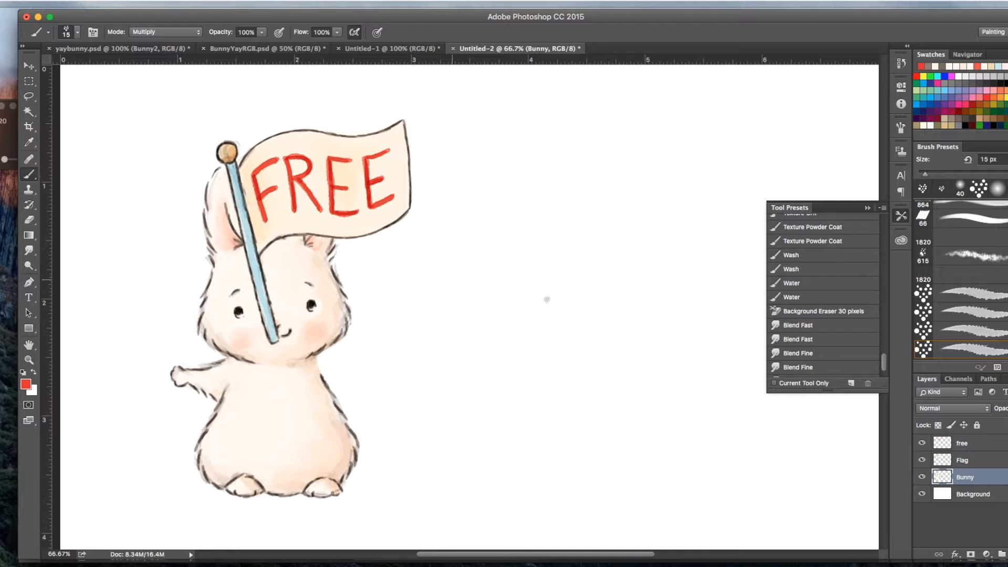
click(972, 461)
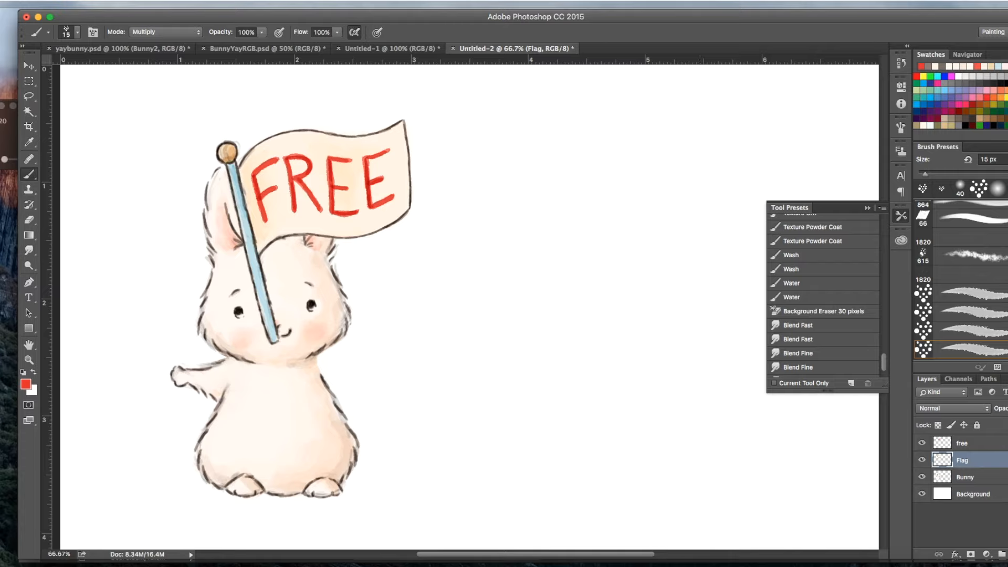
click(1007, 555)
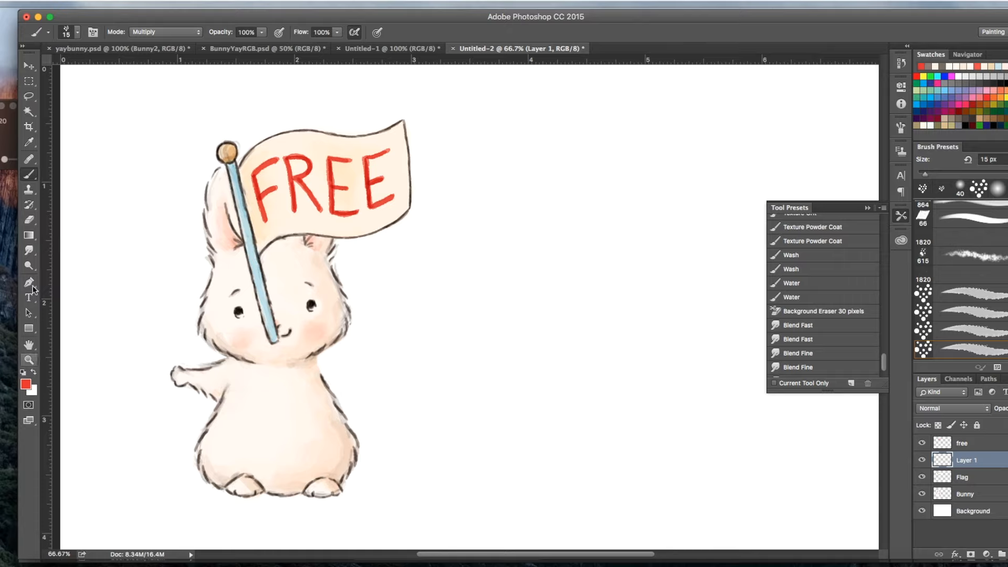
Step: Set the brush's foreground colour to dark greyish brown 6c635d
click(71, 32)
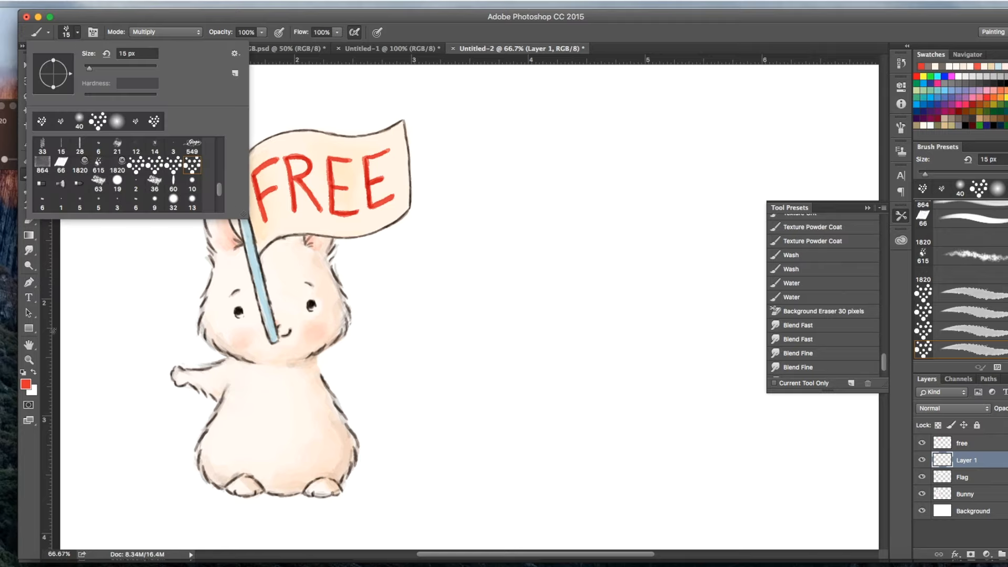
click(26, 384)
click(251, 300)
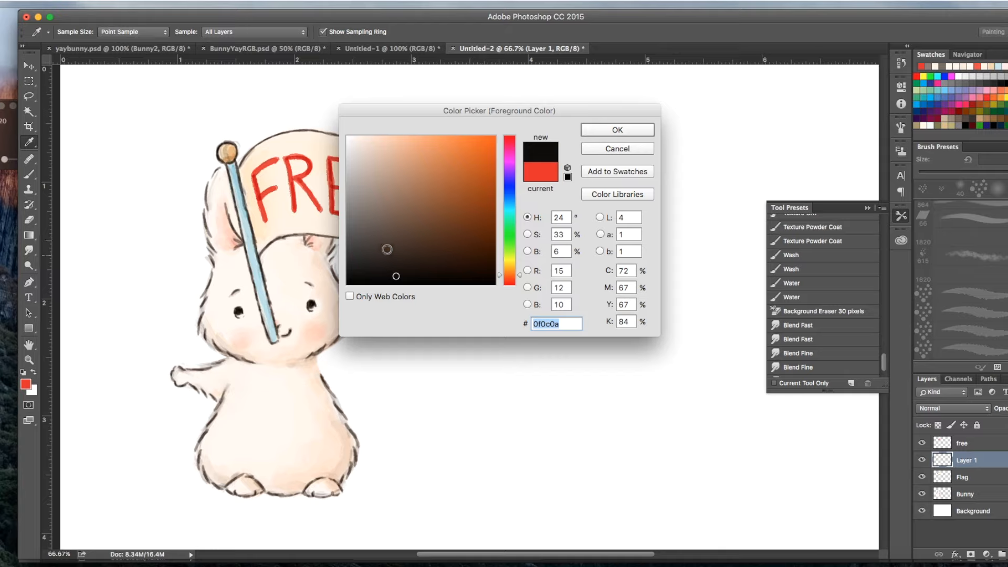
click(369, 221)
click(590, 135)
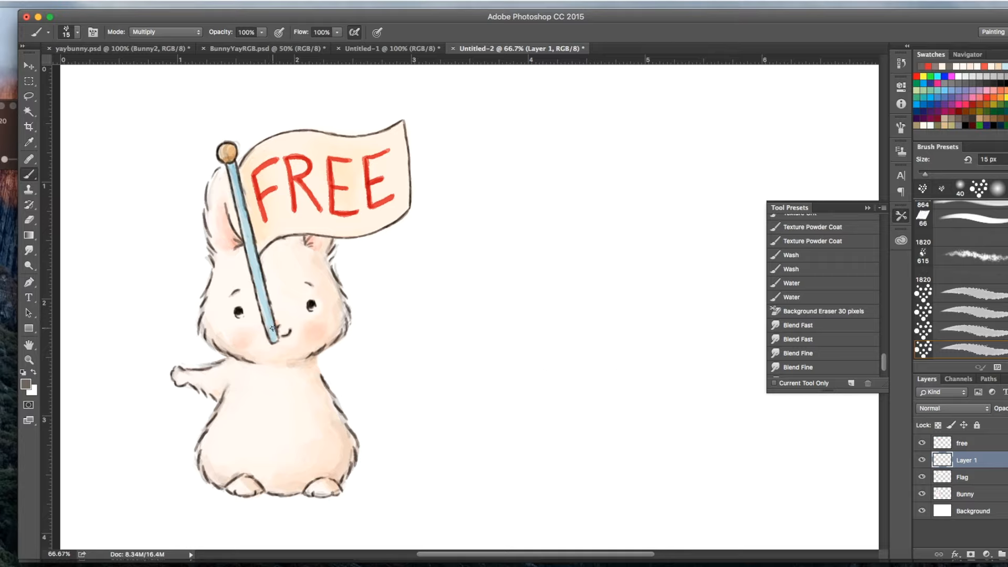
Step: Outline a paw gripping the lower end of the flagpole and a furry arm leading down to the bunny's shoulder
mouse_move(268, 338)
mouse_down()
mouse_move(275, 328)
mouse_move(269, 347)
mouse_up()
mouse_move(275, 354)
mouse_down()
mouse_move(279, 374)
mouse_move(307, 394)
mouse_move(319, 367)
mouse_move(295, 351)
mouse_move(306, 359)
mouse_up()
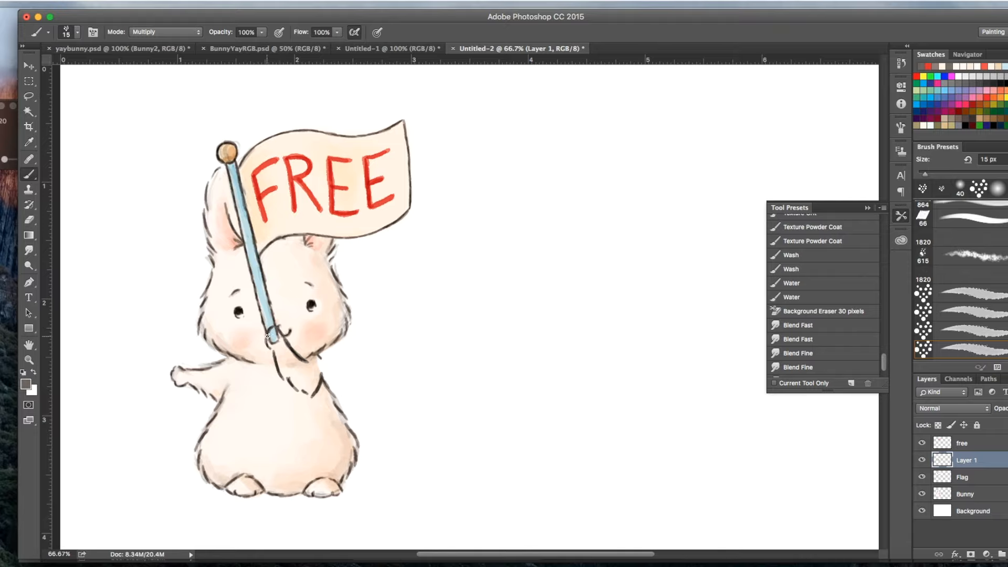
drag(271, 342, 309, 393)
Step: Set the foreground colour to a pale cream based on the bunny's body for colouring the new arm
click(26, 384)
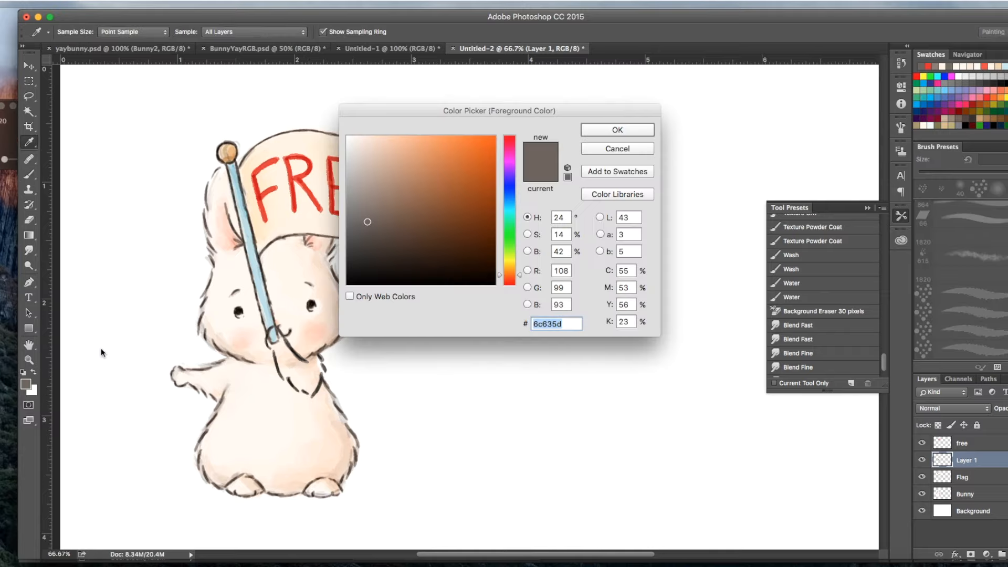
click(284, 410)
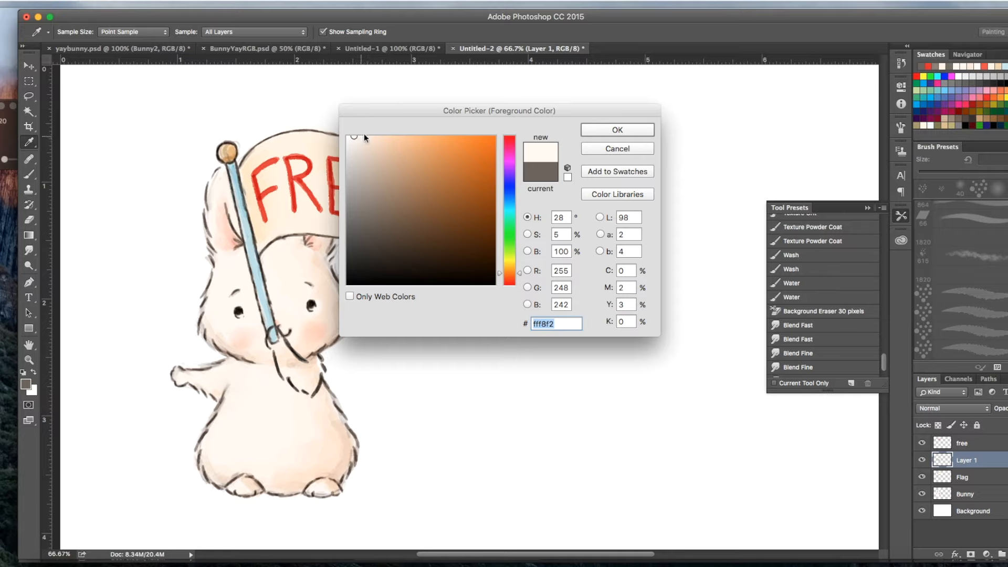
click(617, 130)
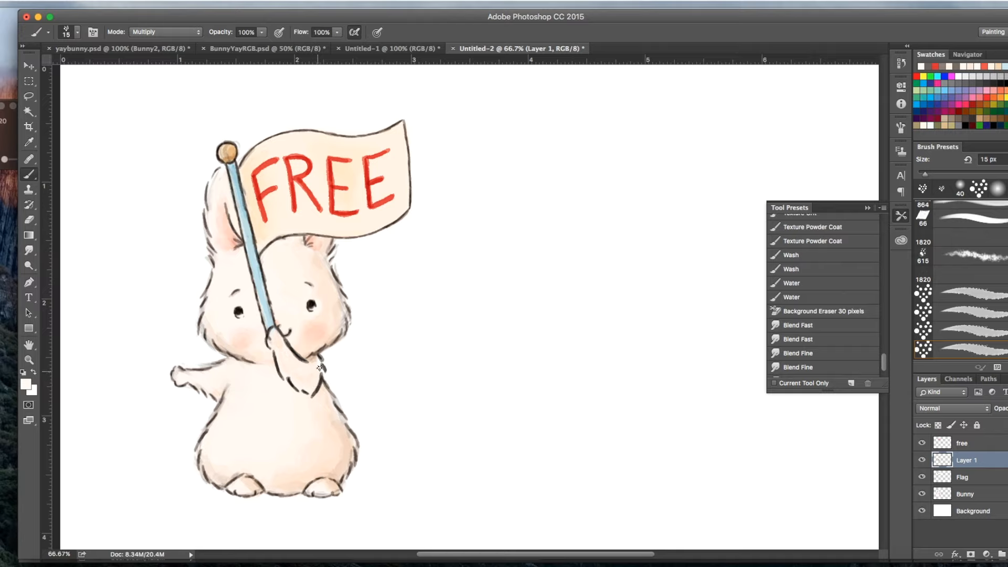
click(26, 384)
click(359, 138)
click(620, 129)
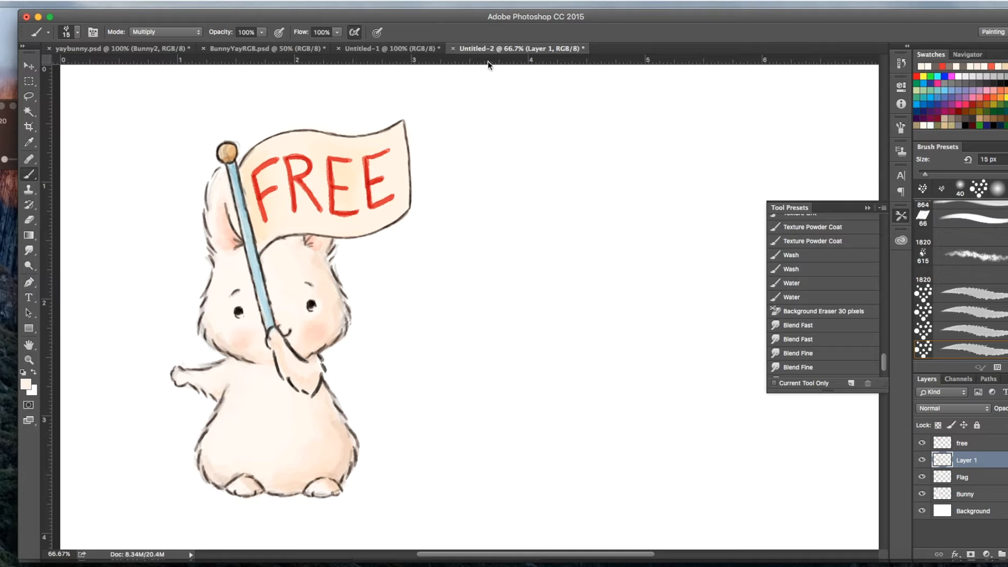
Step: Compare the bunny's new arm and flag in Untitled-2 with the original artwork in Untitled-1
click(415, 48)
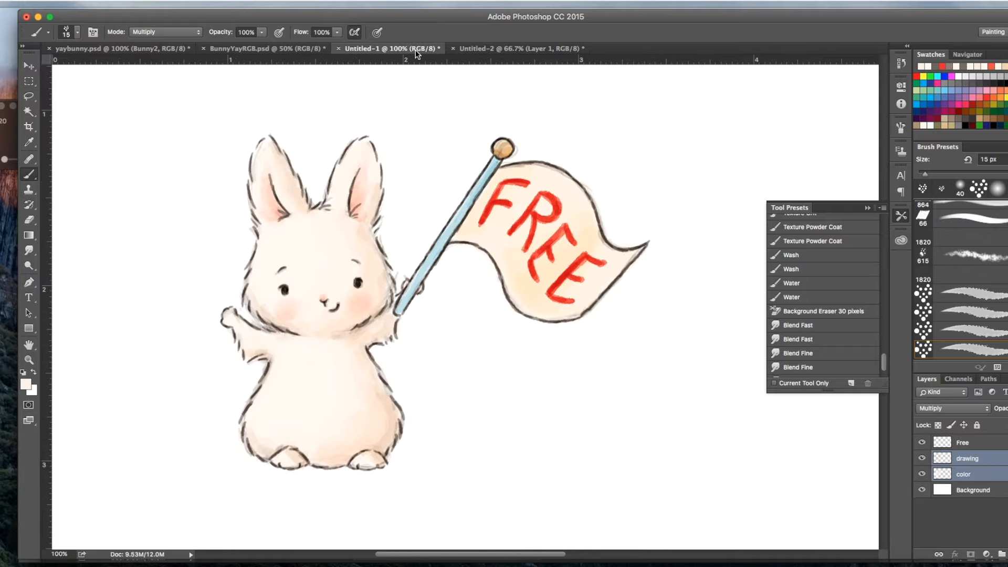
click(480, 47)
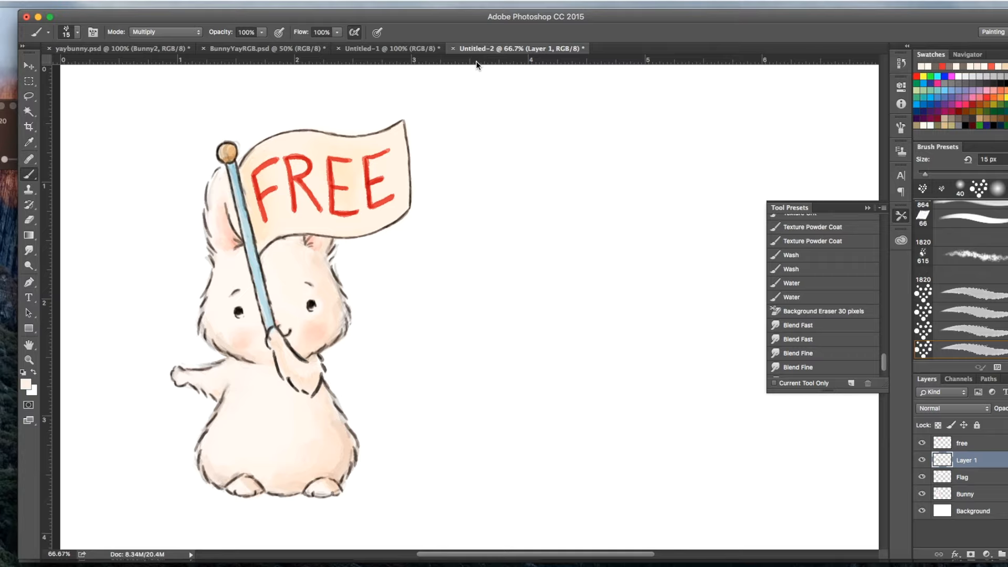
click(436, 46)
click(478, 47)
click(430, 46)
click(477, 49)
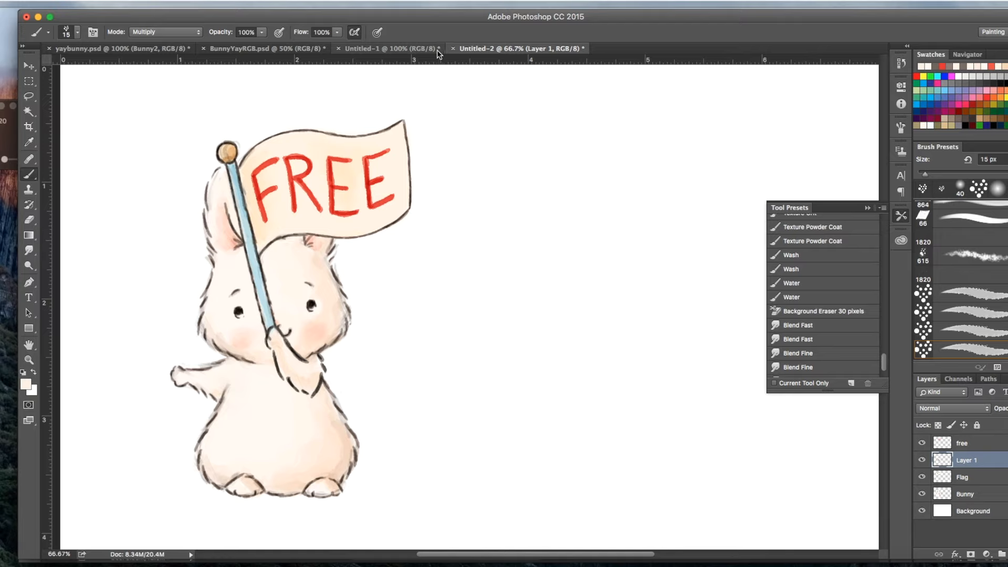
click(430, 47)
click(478, 48)
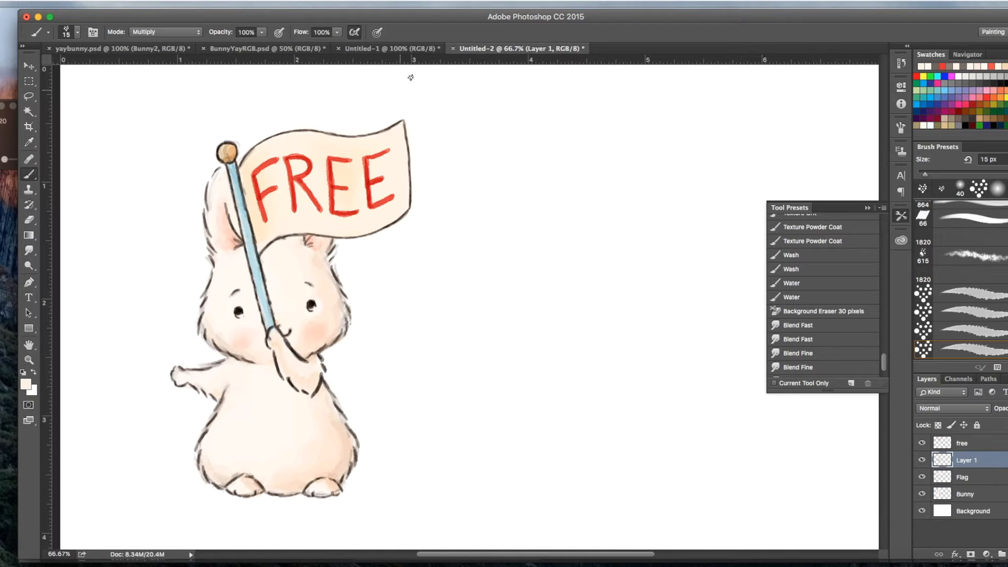
click(426, 49)
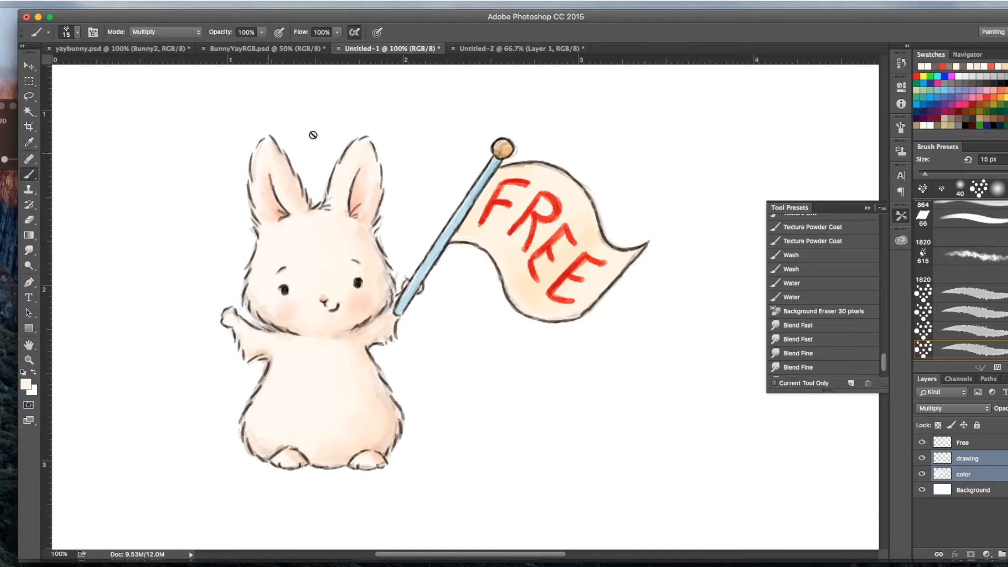
click(473, 48)
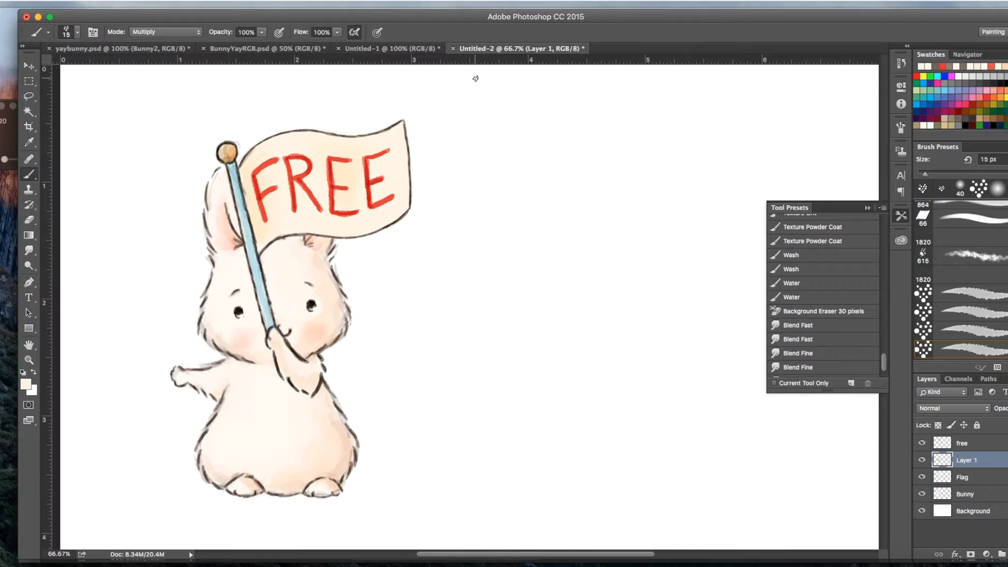